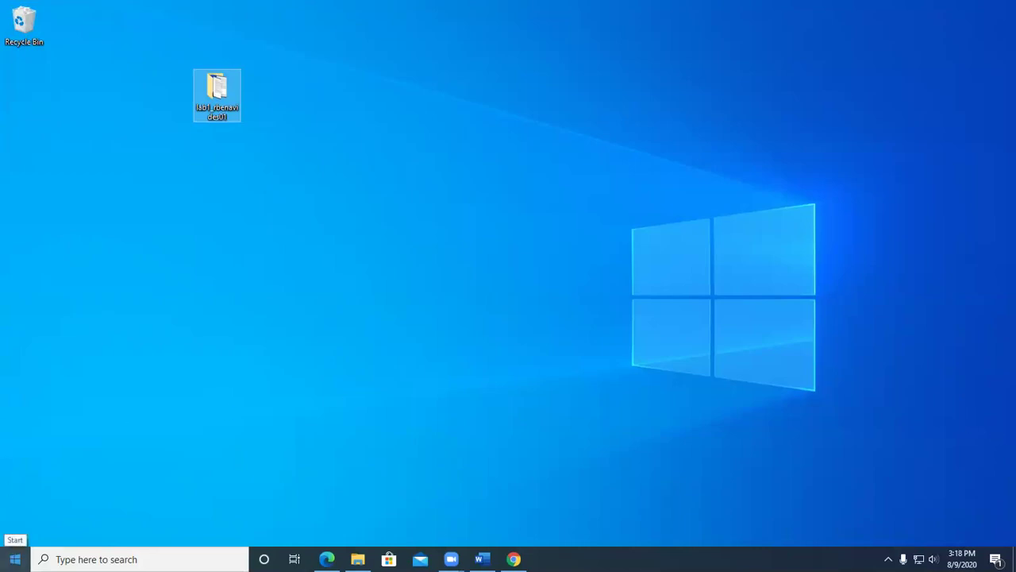
# Browse the Start menu's app list and look through the programs inside the Windows Accessories folder
pyautogui.click(14, 558)
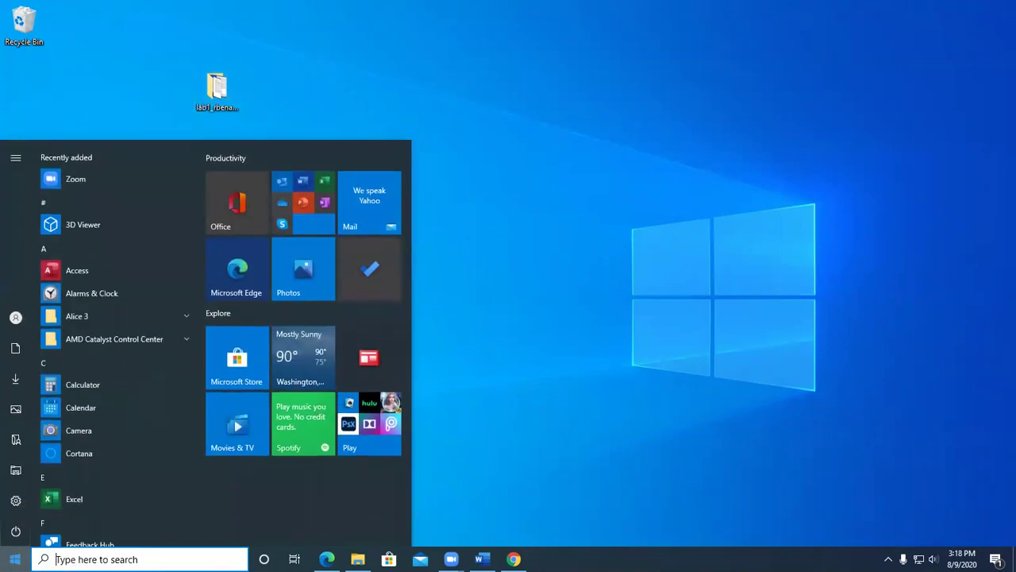
pyautogui.moveTo(23, 386)
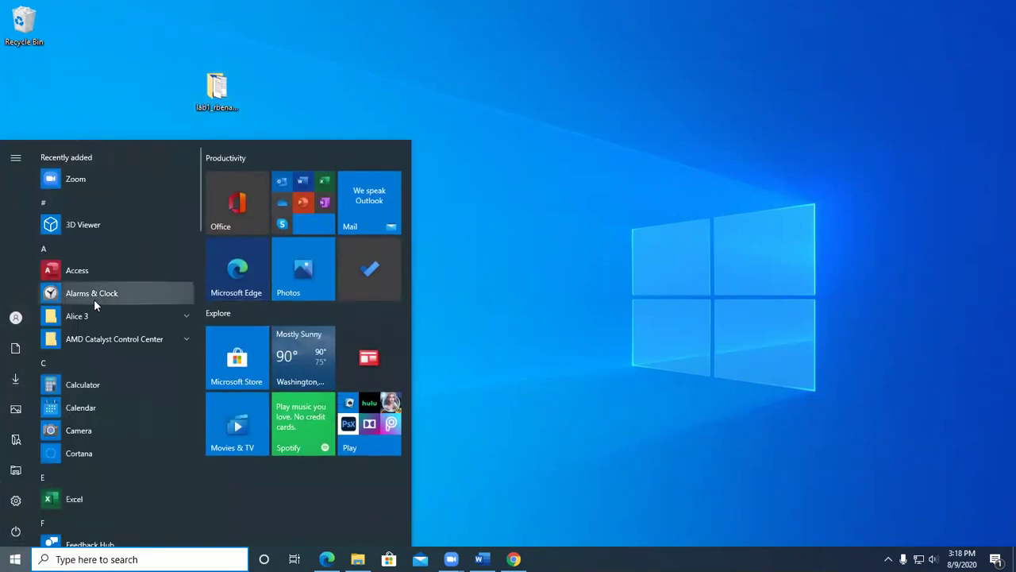
pyautogui.moveTo(12, 295)
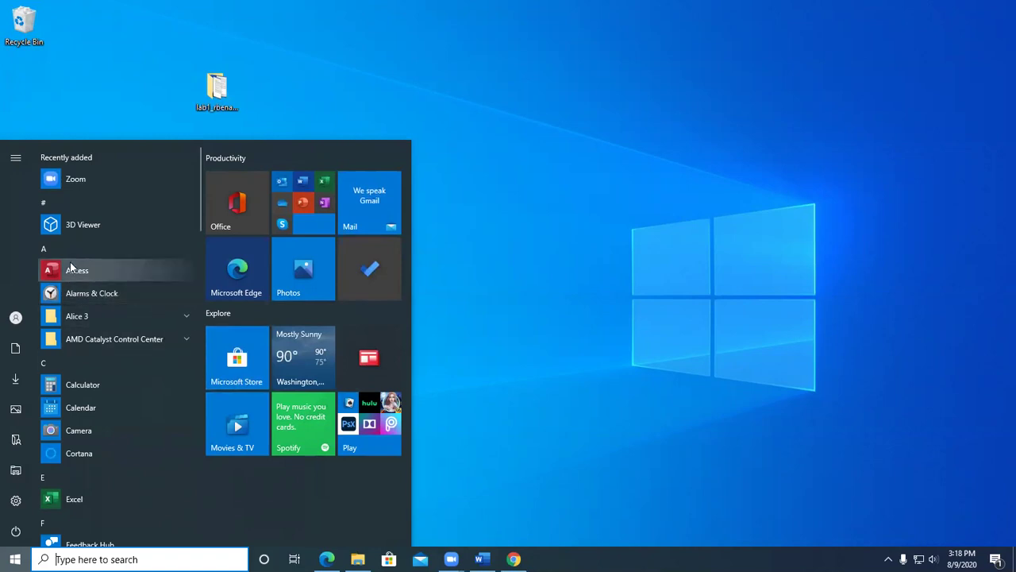
pyautogui.scroll(-10, 70, 267)
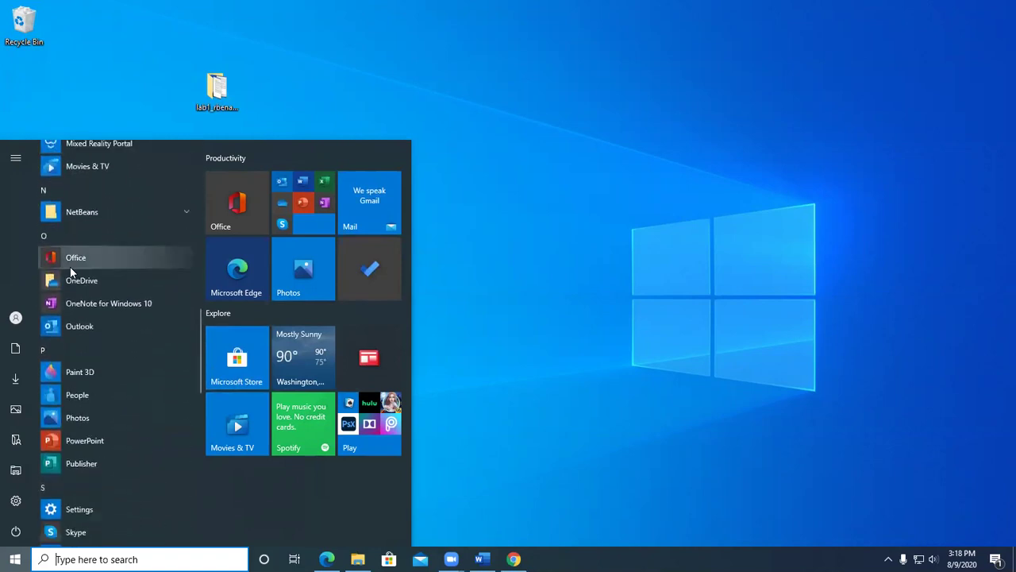
pyautogui.scroll(-8, 70, 266)
pyautogui.scroll(3, 69, 272)
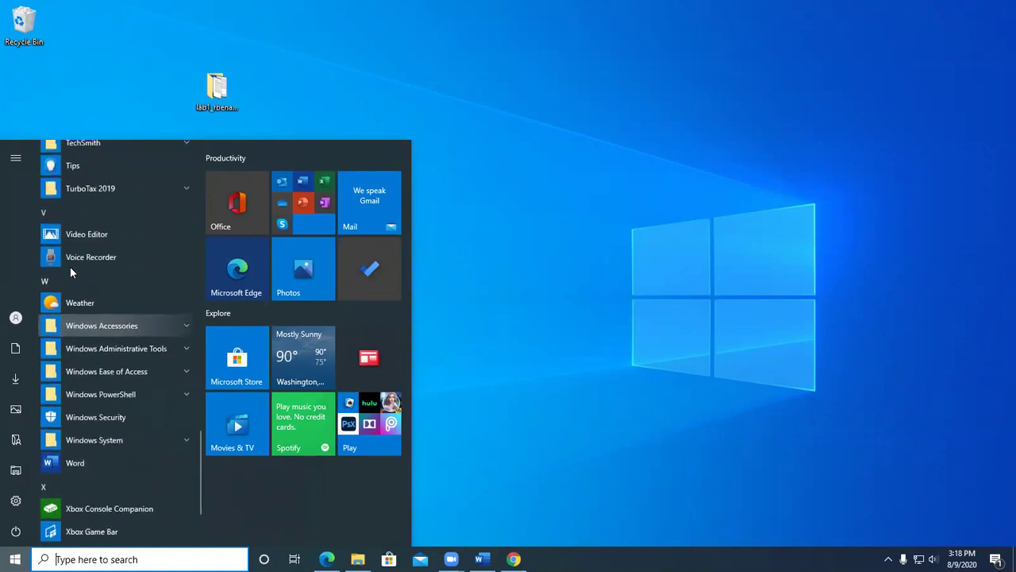
pyautogui.click(185, 326)
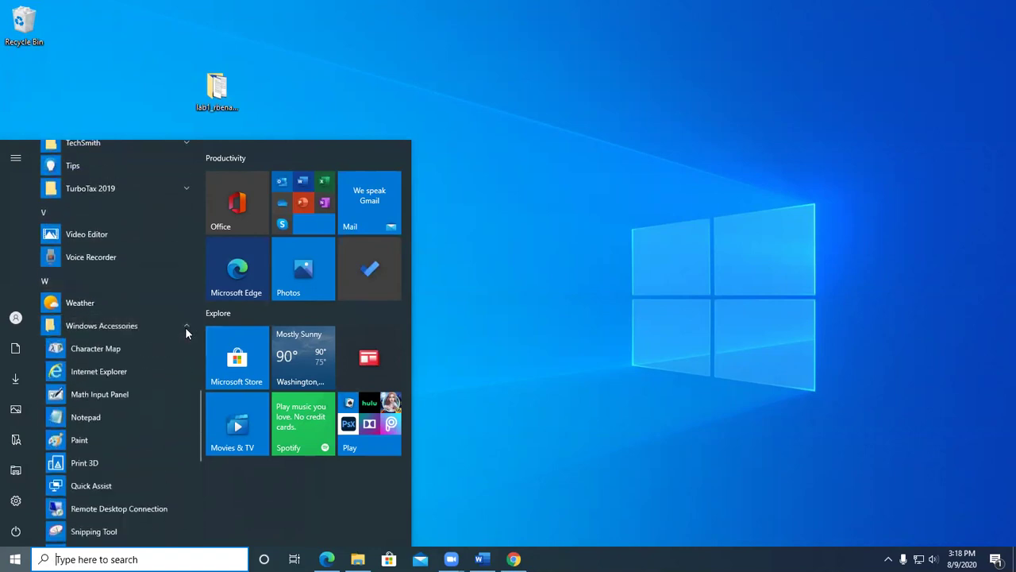
pyautogui.click(185, 326)
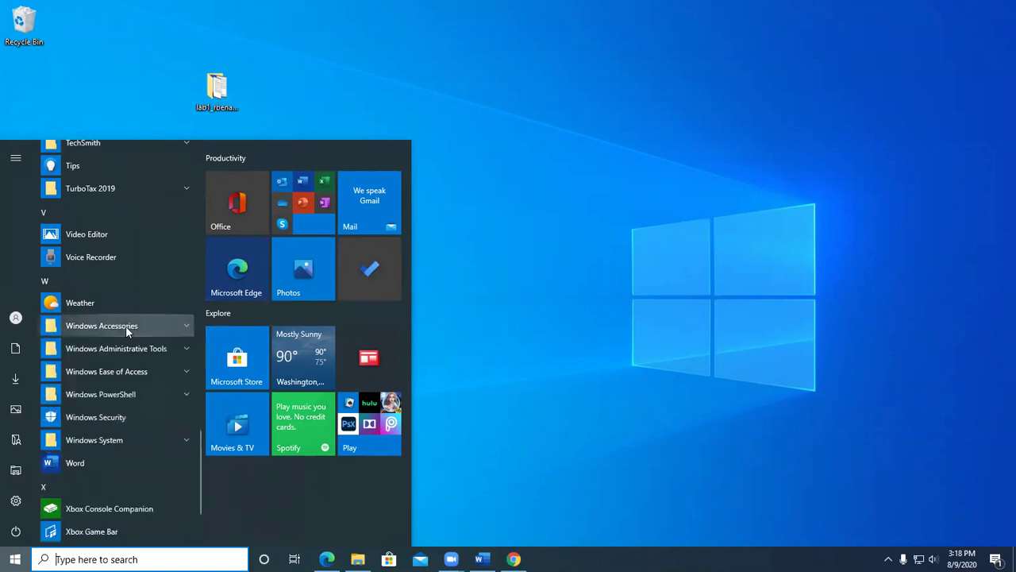
pyautogui.click(185, 328)
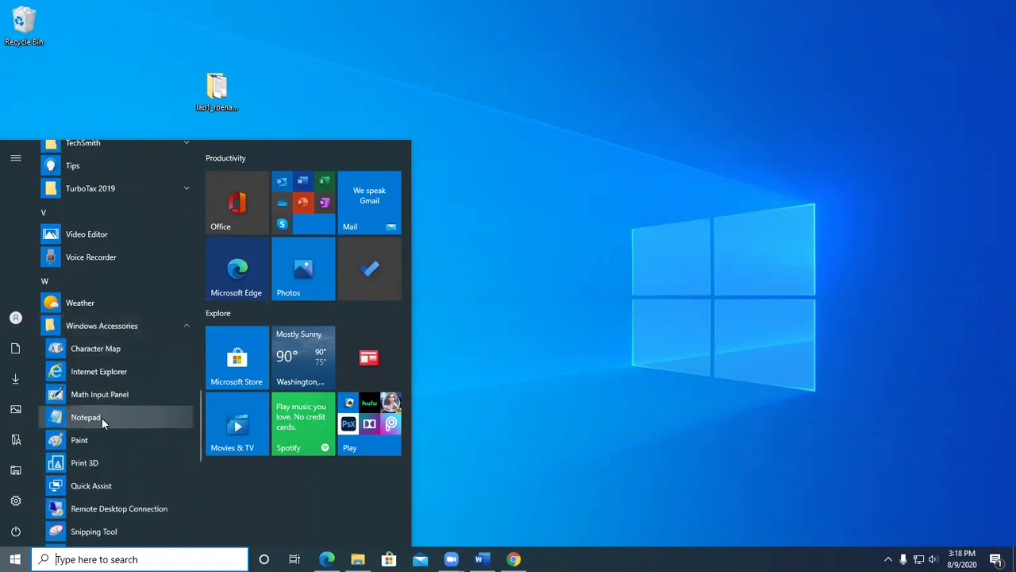
pyautogui.click(184, 332)
# Display the alphabetical index for the Start menu's app list from the letter J heading
pyautogui.scroll(8, 108, 350)
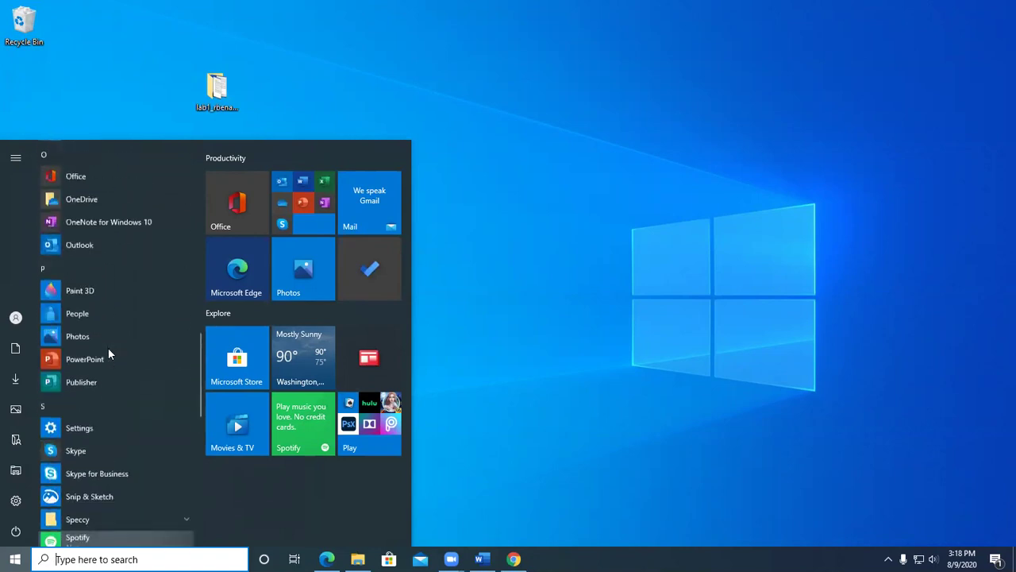
pyautogui.scroll(5, 108, 347)
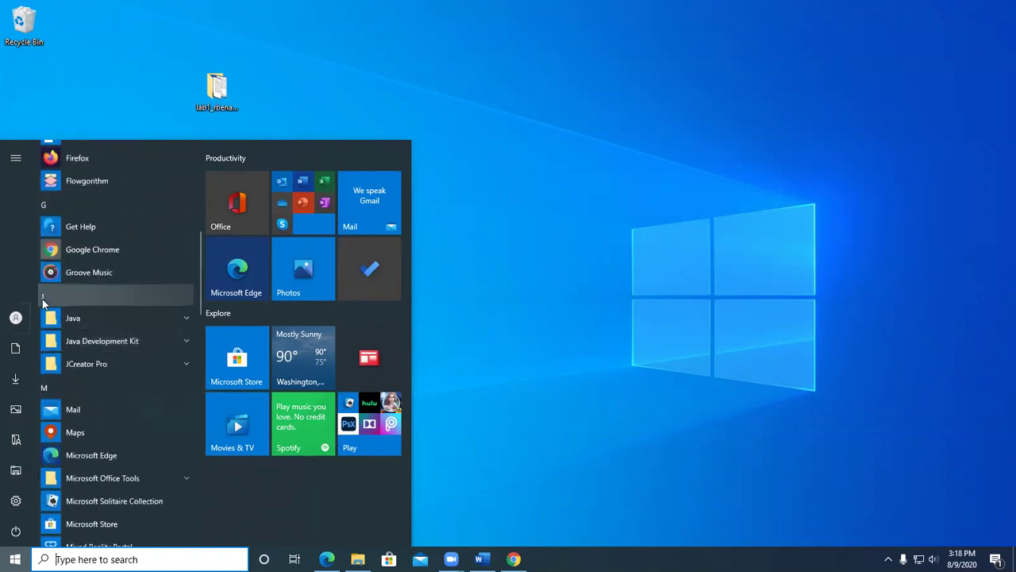
pyautogui.click(42, 298)
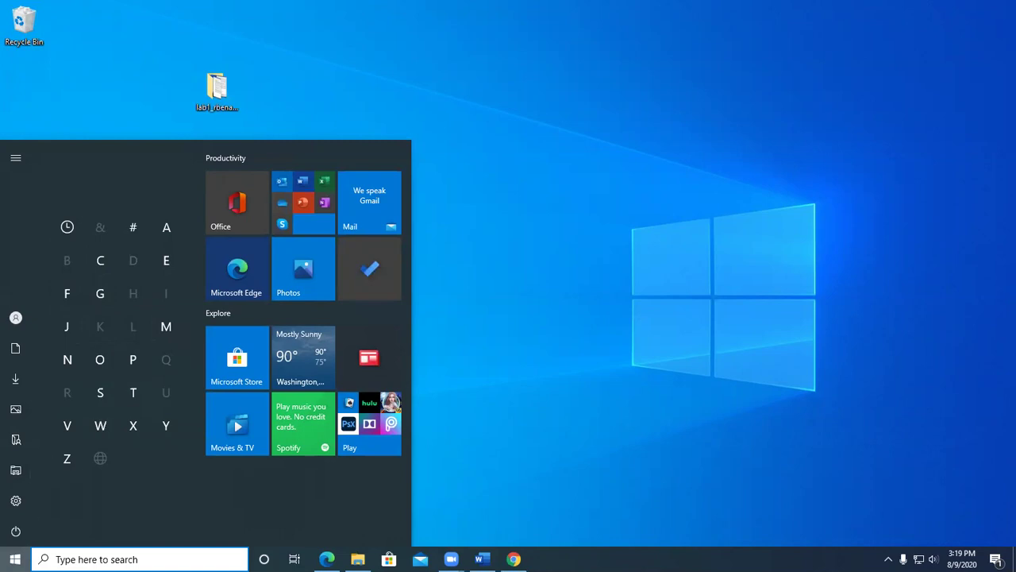
# Open Paint and paste the captured screenshot of the Start menu's alphabetical index onto the blank canvas
pyautogui.click(79, 559)
pyautogui.write('paint')
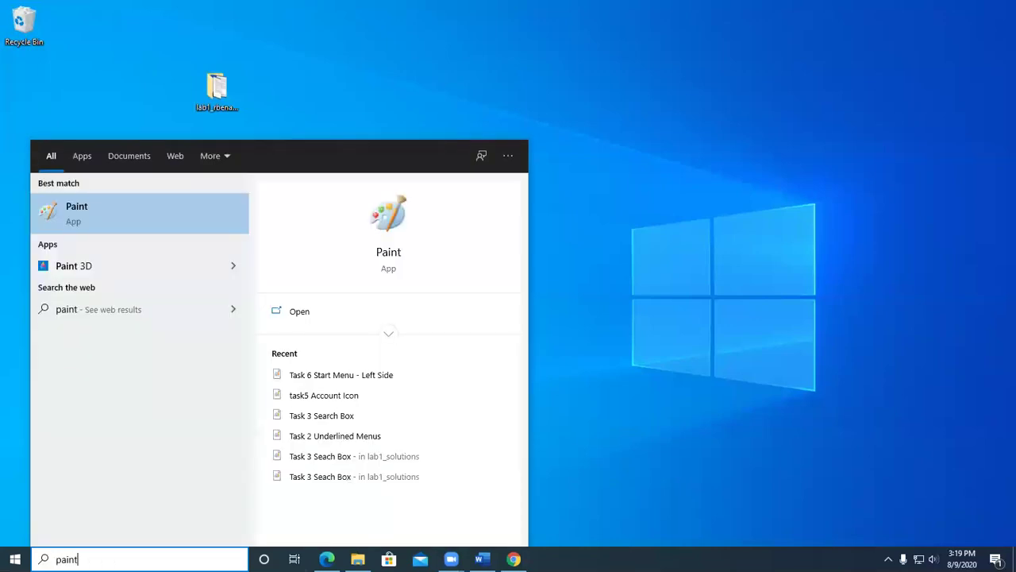
pyautogui.press('Return')
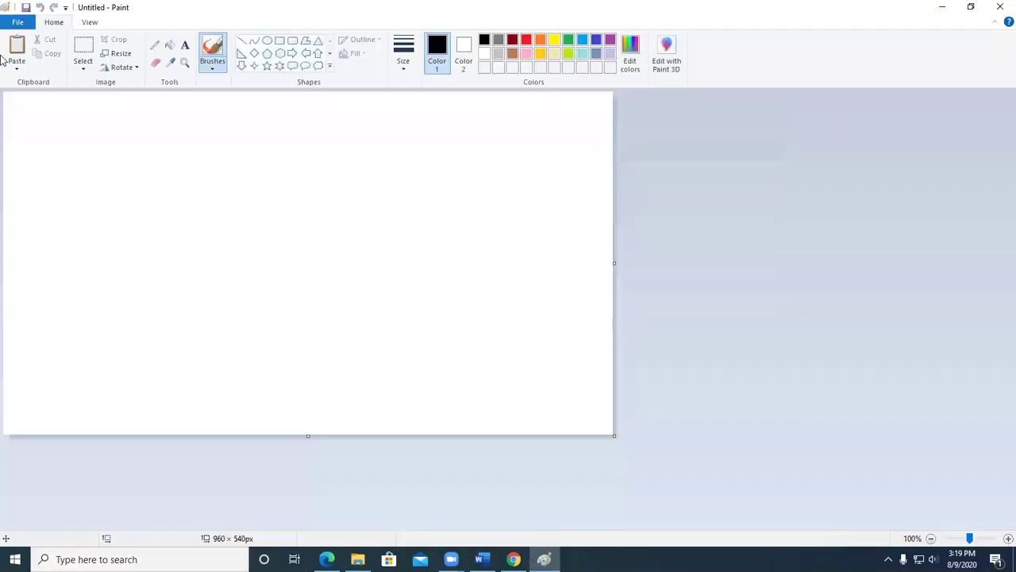
pyautogui.click(17, 55)
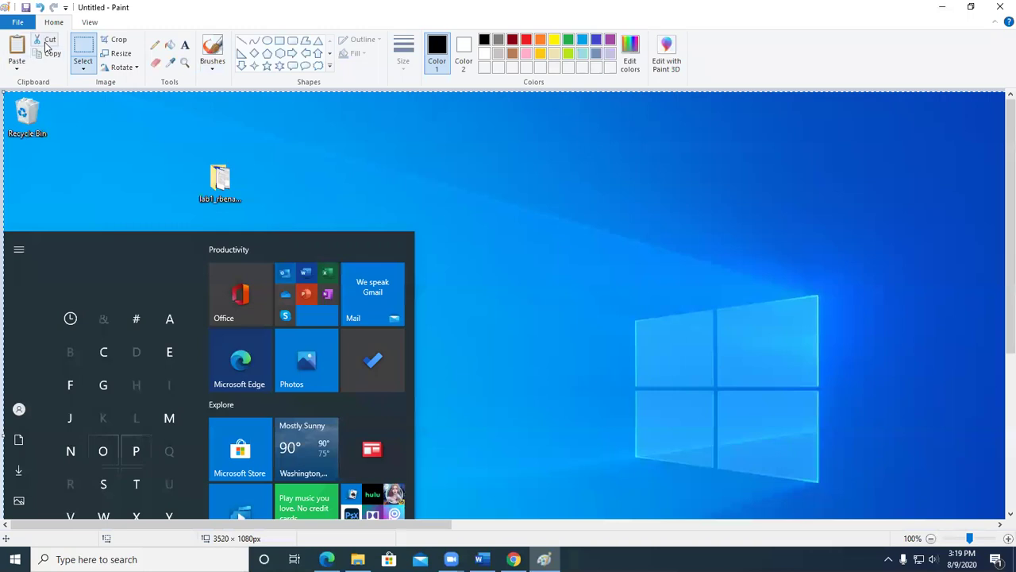
# Save the screenshot as a JPEG named "Task 7 All Apps Alpha Index" in the lab1 folder and close Paint
pyautogui.click(26, 9)
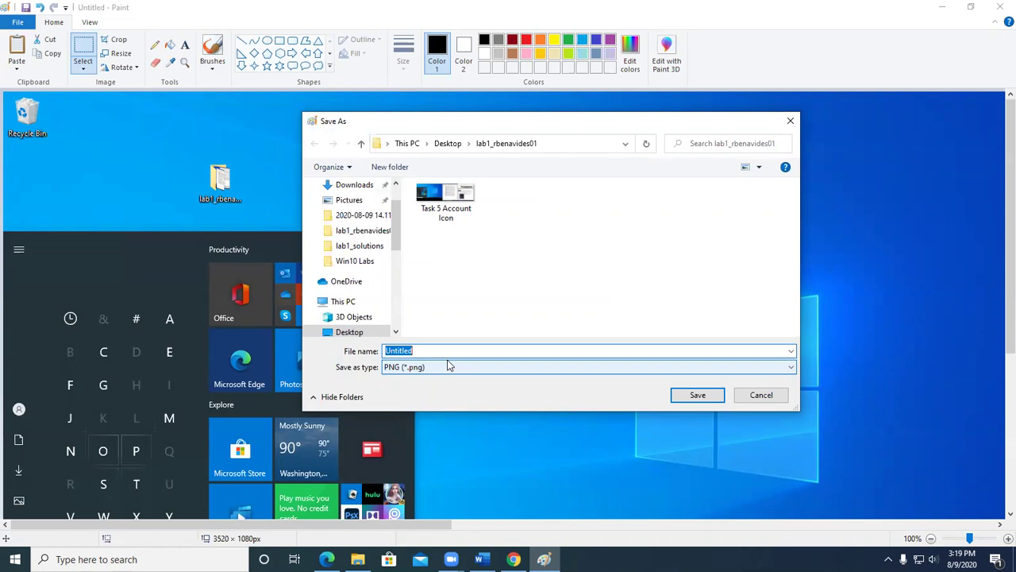
pyautogui.write('Tas')
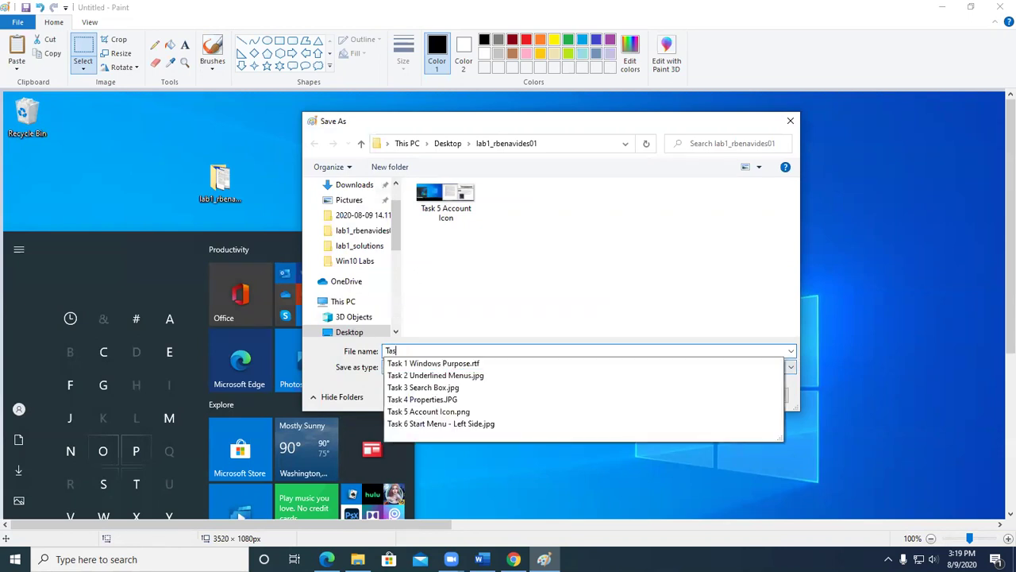
pyautogui.write('k 7')
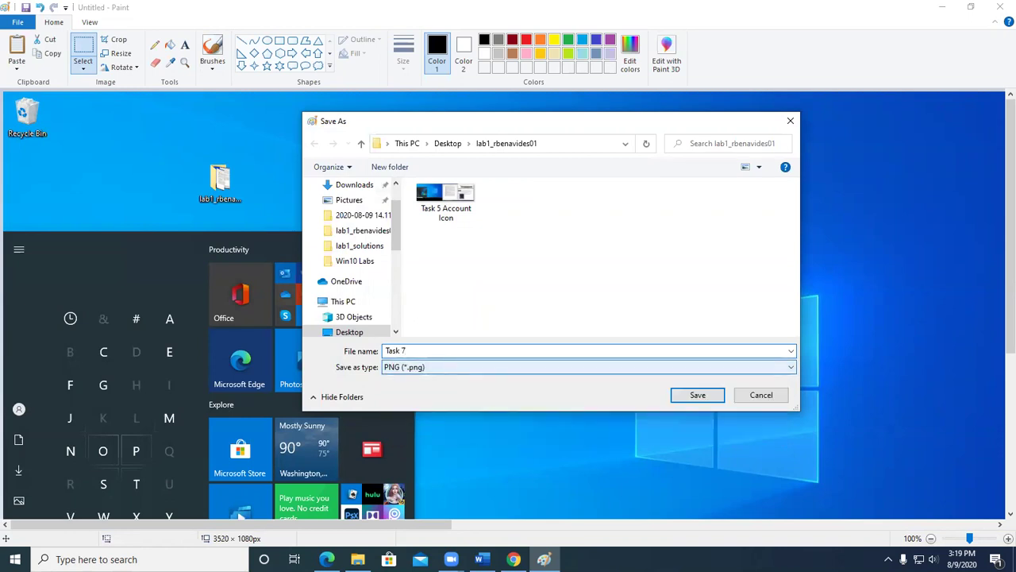
pyautogui.write(' All Apps Alpha Index')
pyautogui.click(421, 367)
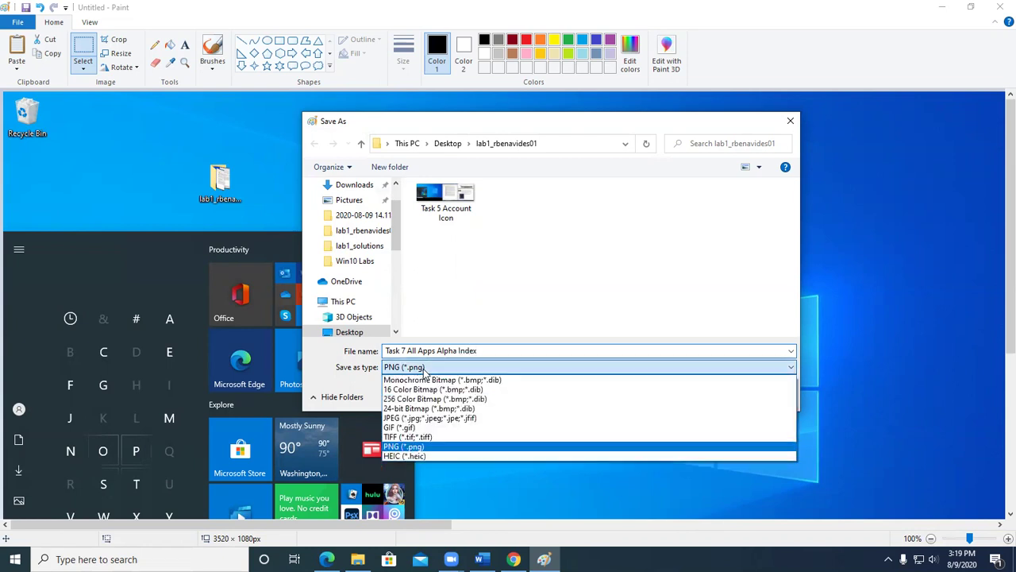
pyautogui.click(422, 418)
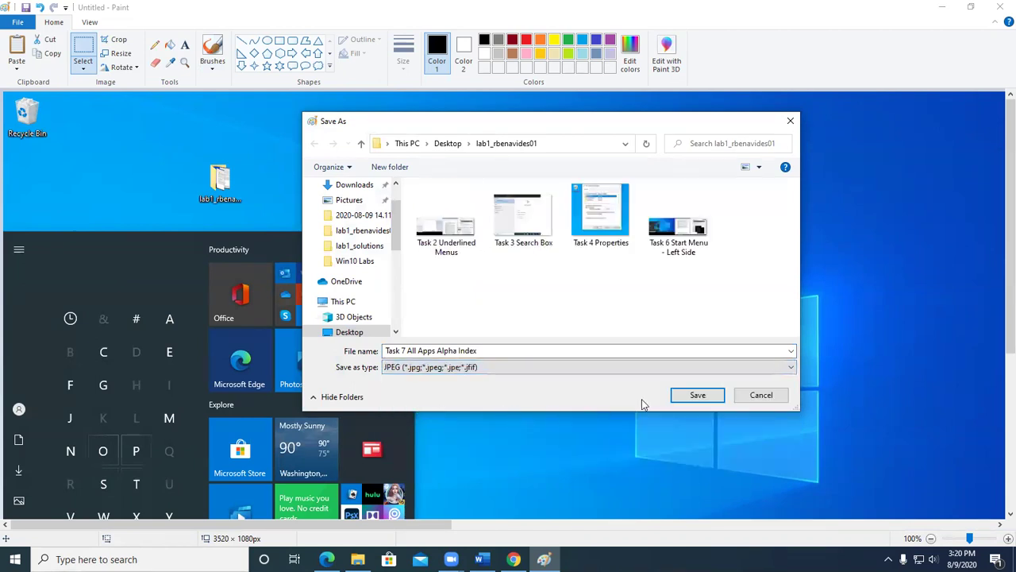
pyautogui.click(706, 400)
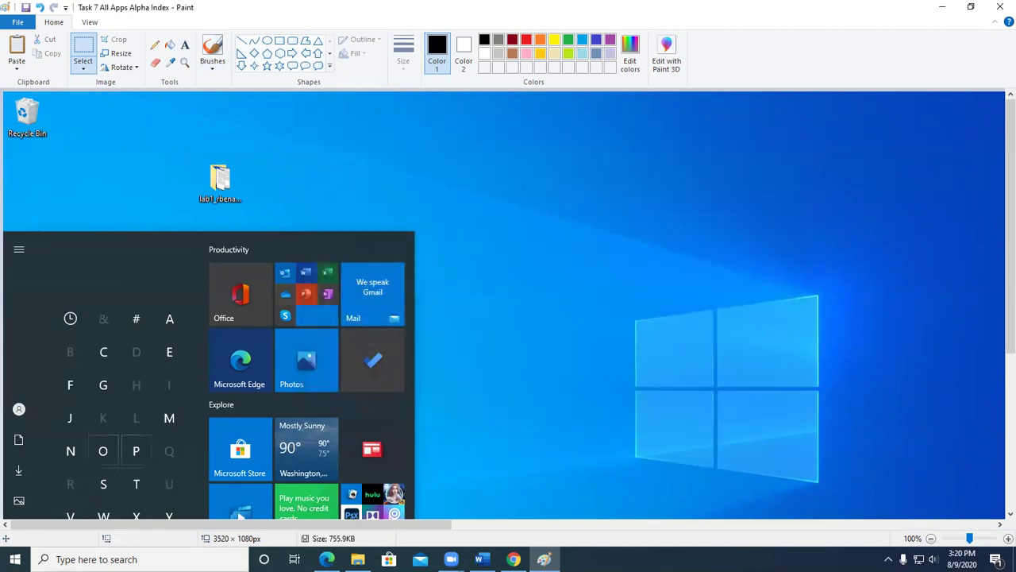
pyautogui.click(1000, 7)
# Open the lab1 folder on the desktop and sort its files by name in ascending order
pyautogui.doubleClick(217, 87)
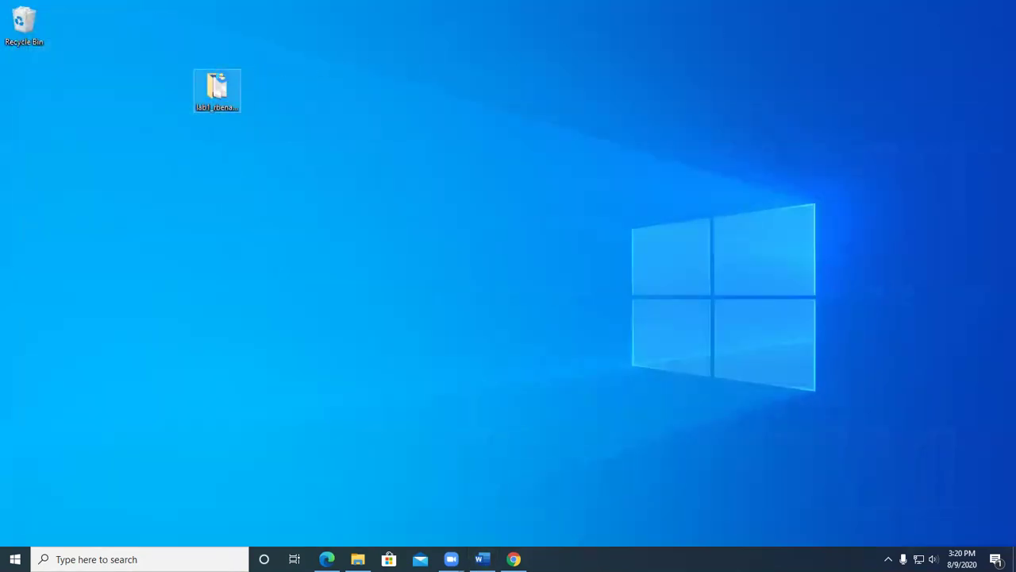
pyautogui.click(151, 125)
pyautogui.click(151, 124)
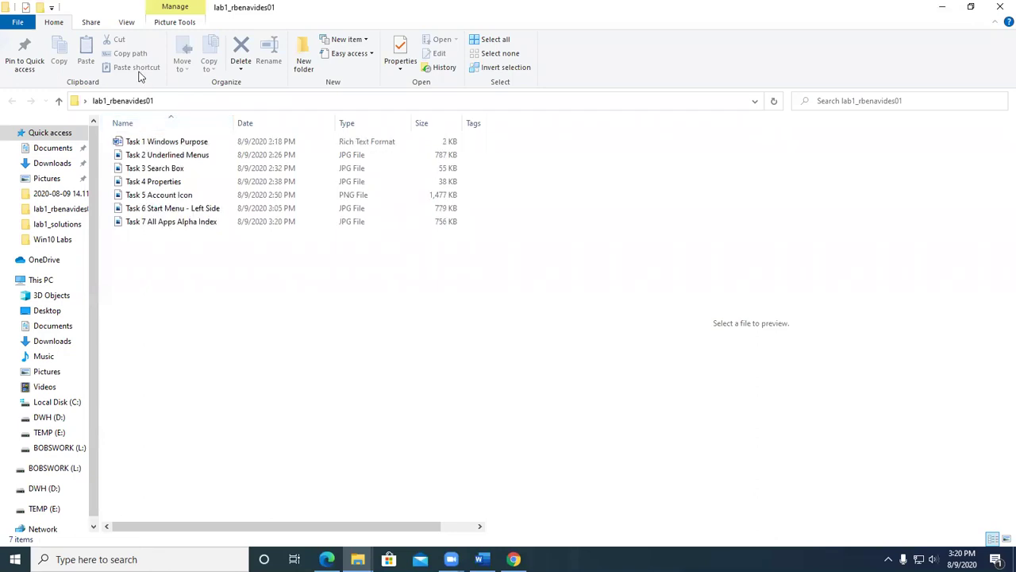
pyautogui.click(125, 22)
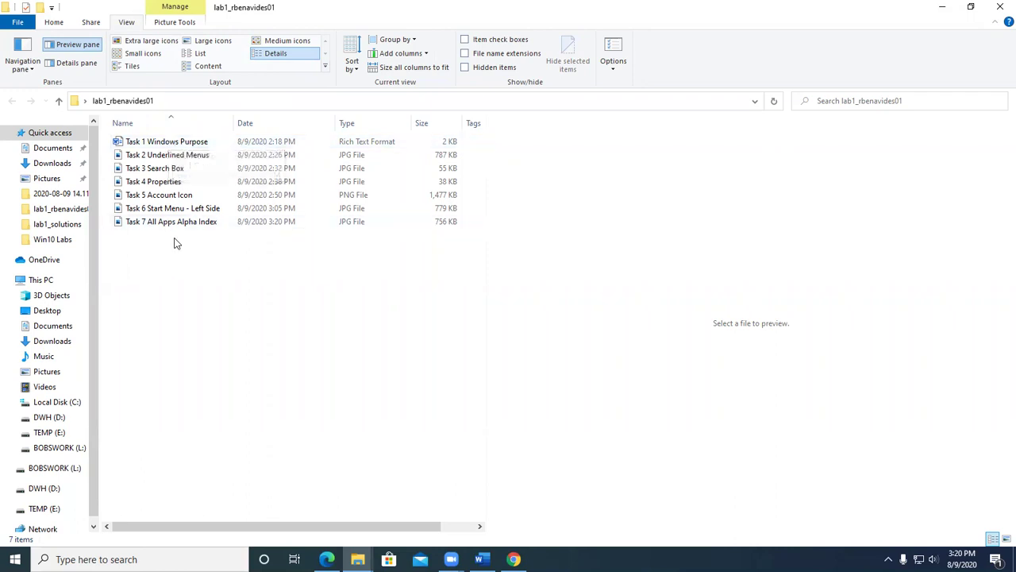
pyautogui.click(165, 124)
pyautogui.click(164, 125)
pyautogui.click(164, 124)
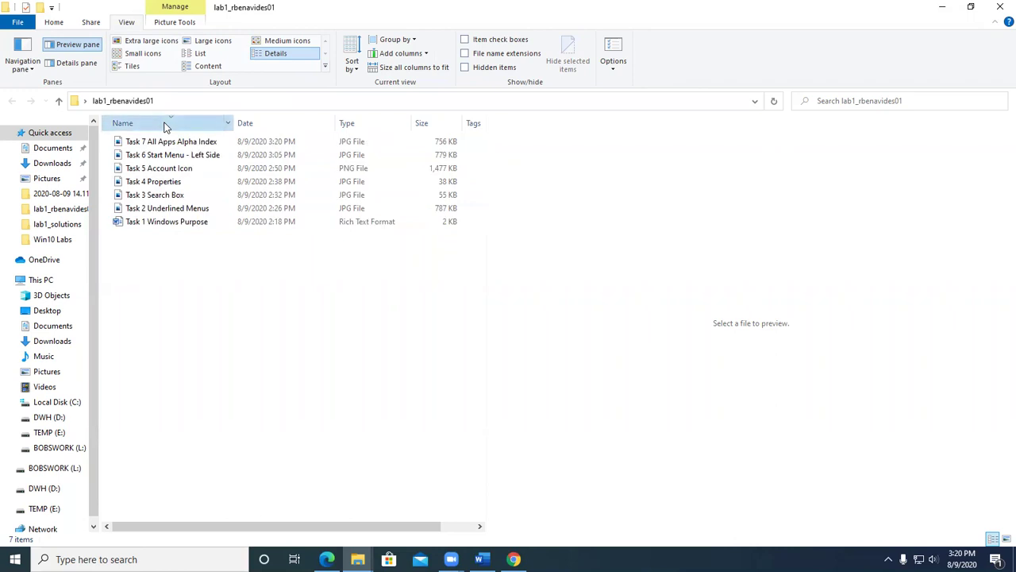
pyautogui.click(164, 124)
# Preview the Task 1 Windows Purpose document, check the lab1 folder once more and close it
pyautogui.click(162, 143)
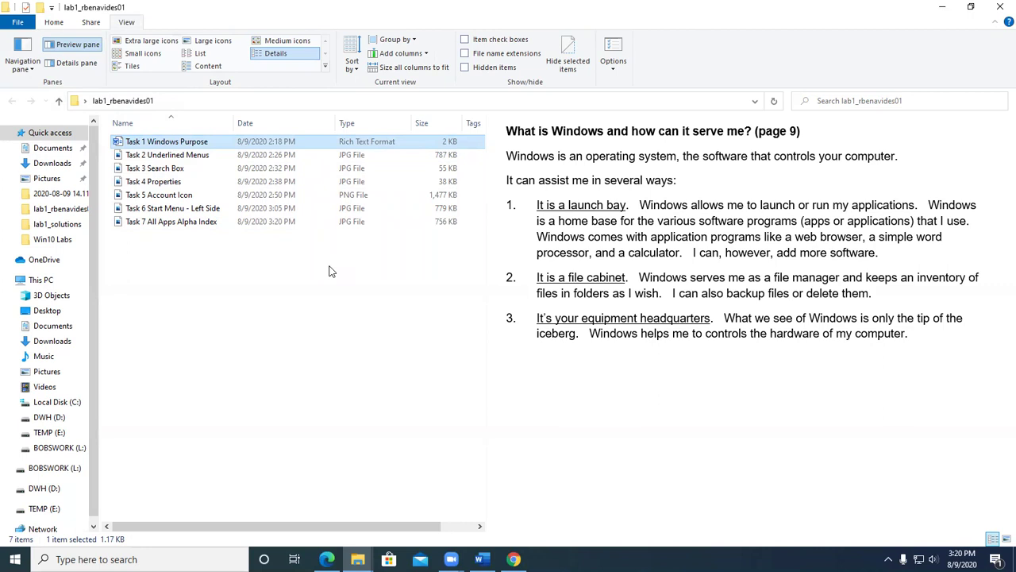
pyautogui.click(998, 10)
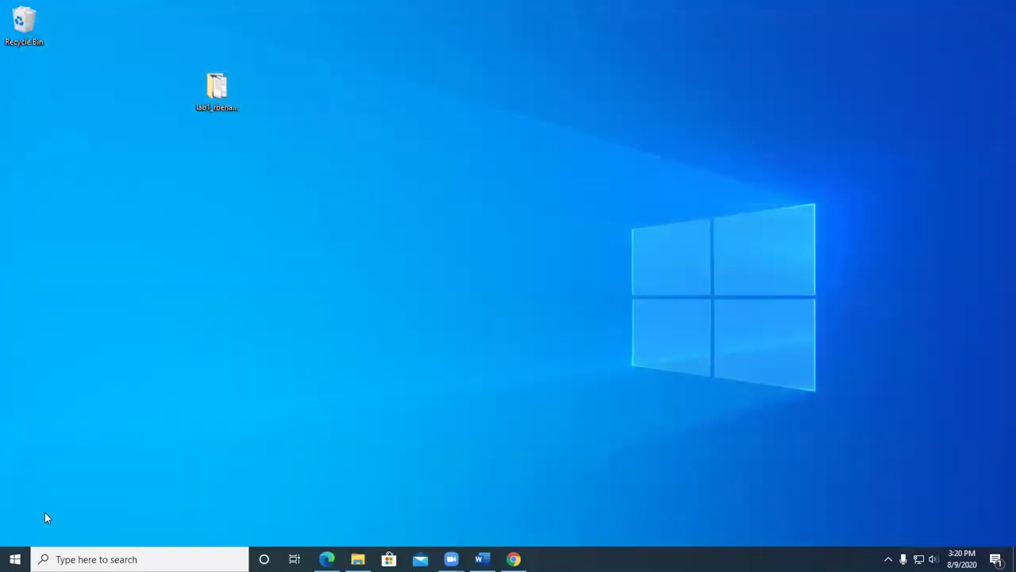
pyautogui.doubleClick(205, 105)
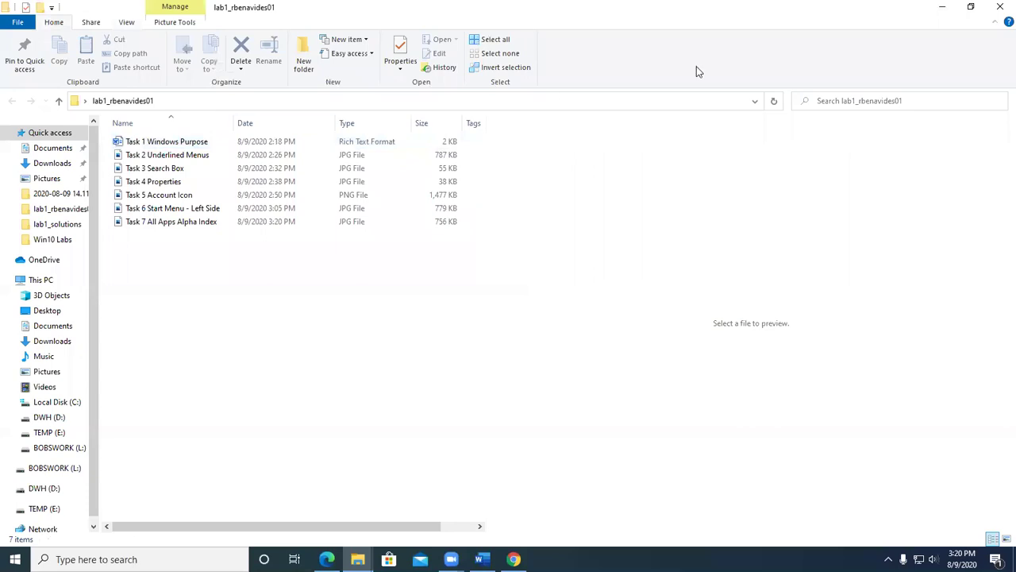
pyautogui.click(998, 8)
# Pin Access to the Start menu as a tile and unpin it again
pyautogui.click(14, 559)
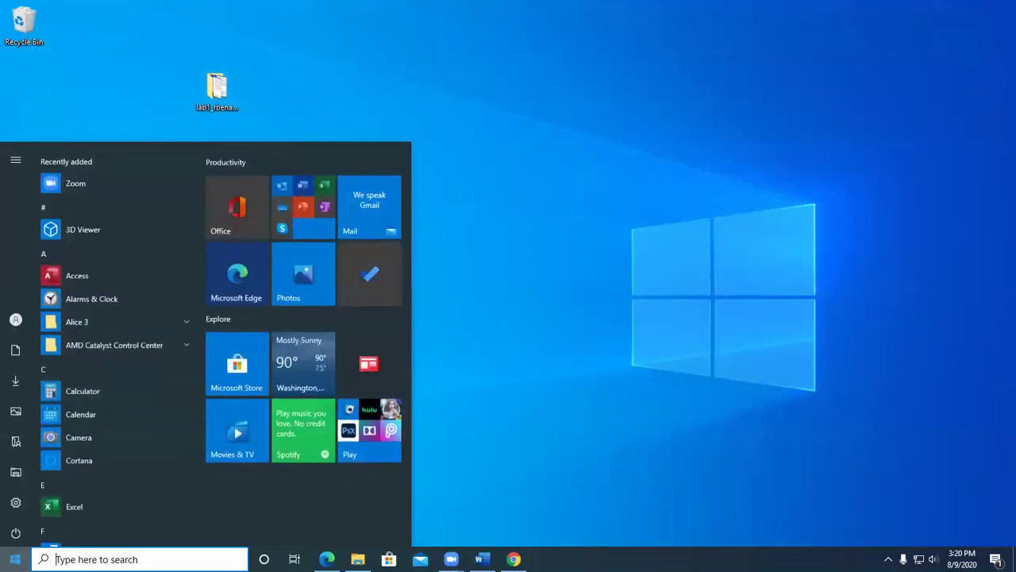
pyautogui.moveTo(8, 303)
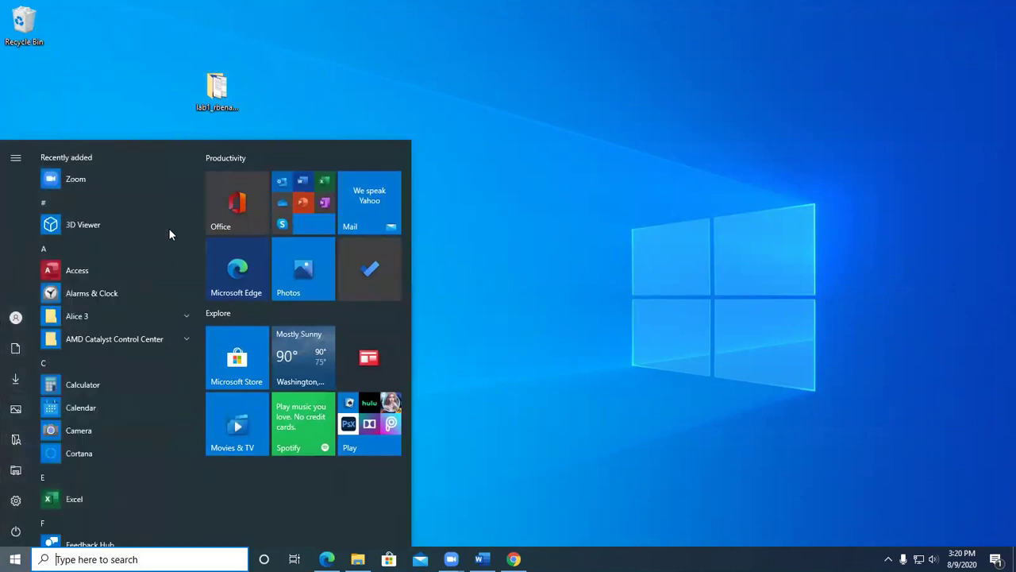
pyautogui.rightClick(98, 270)
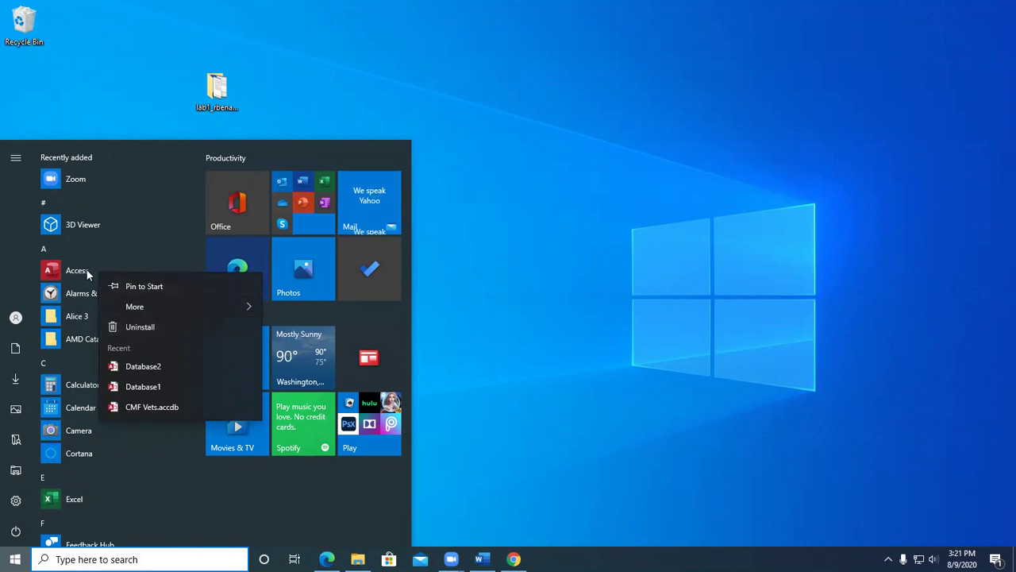
pyautogui.click(153, 286)
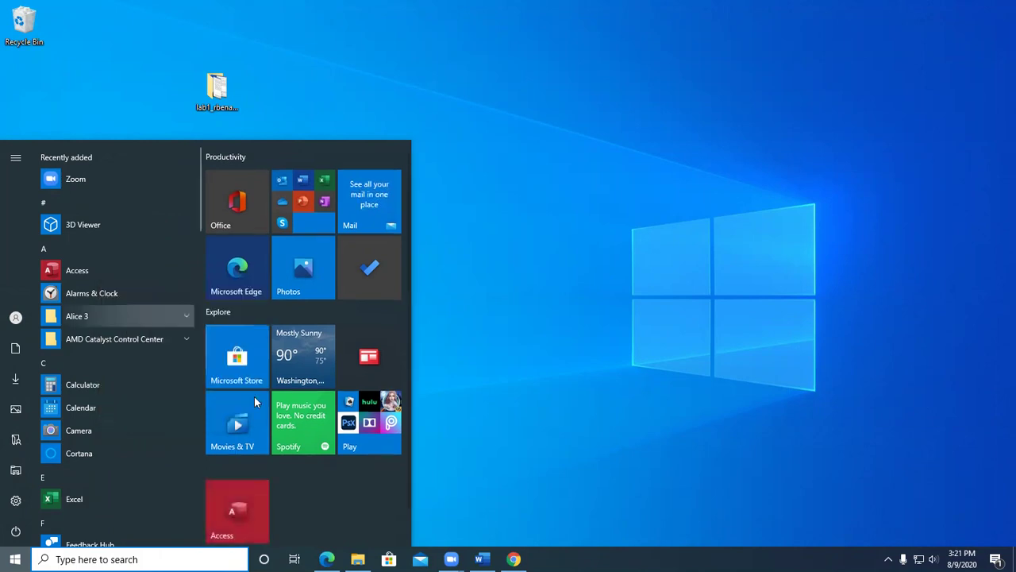
pyautogui.rightClick(243, 496)
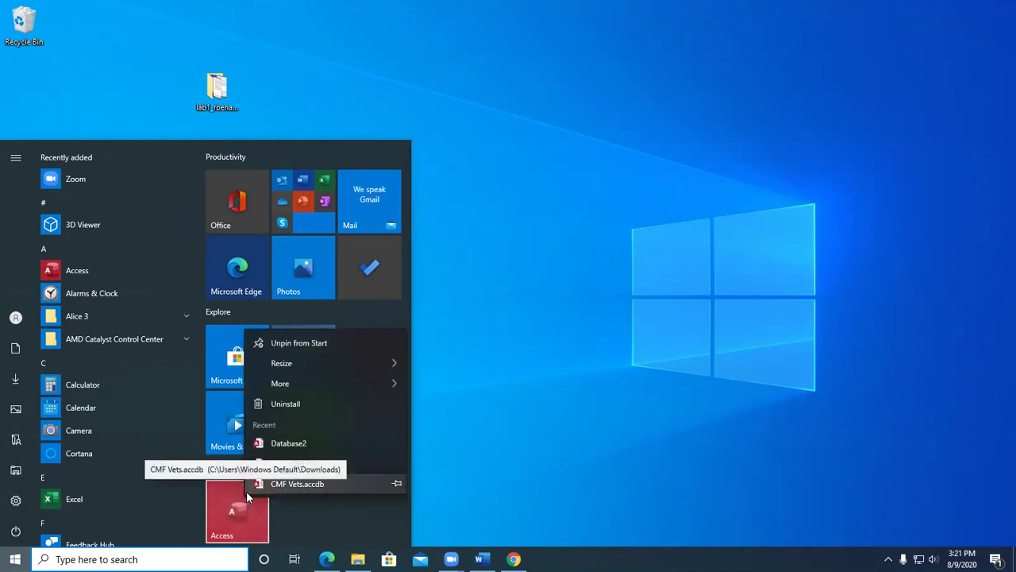
pyautogui.click(292, 342)
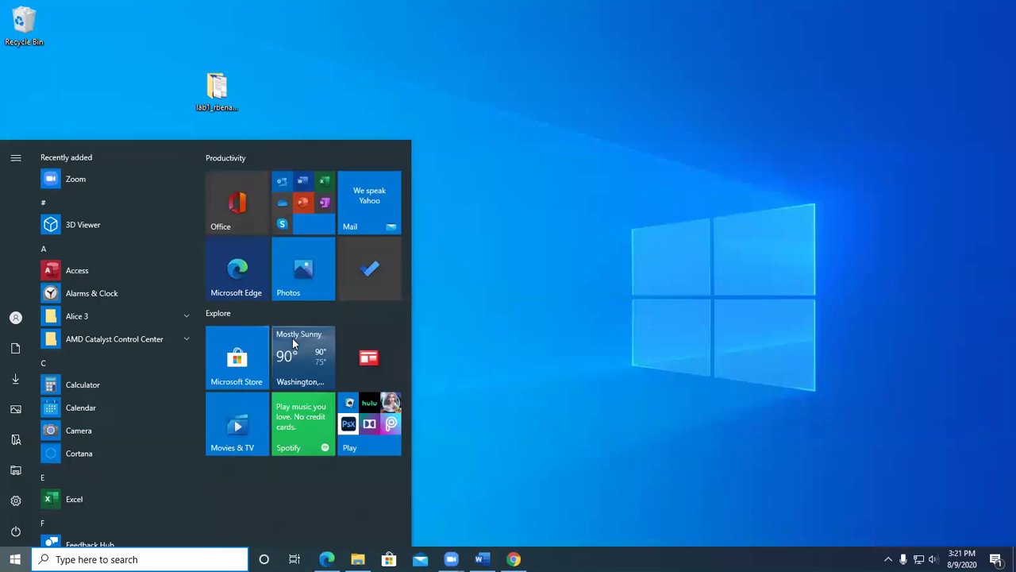
# Pin Access to the taskbar from the Start menu's app list and unpin it again
pyautogui.rightClick(85, 274)
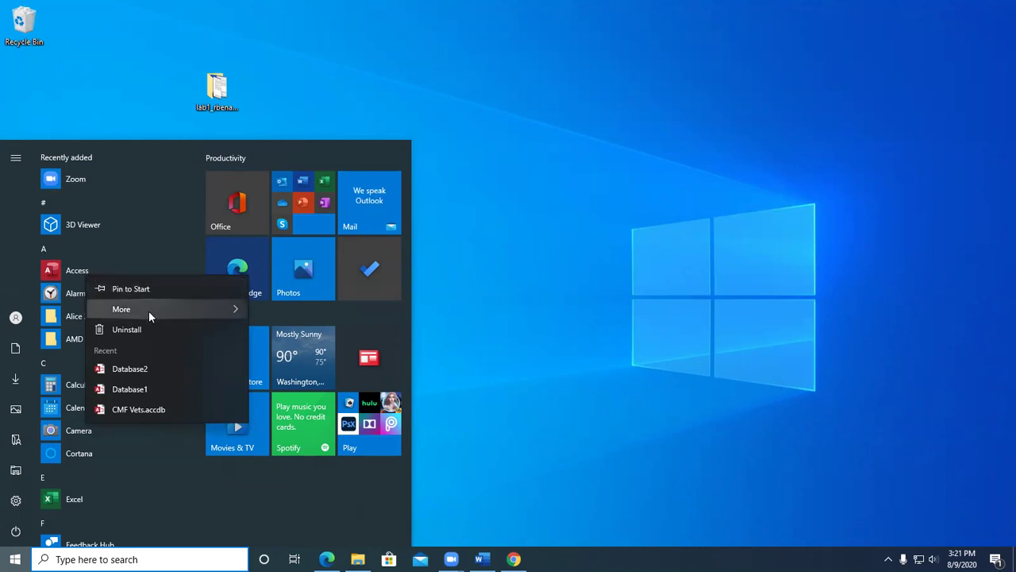
pyautogui.moveTo(149, 310)
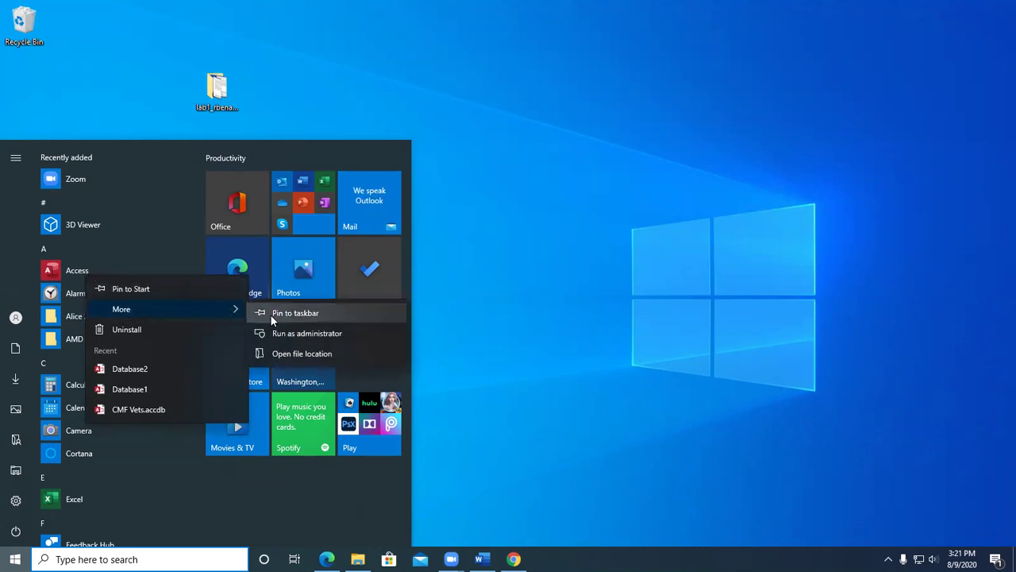
pyautogui.click(293, 316)
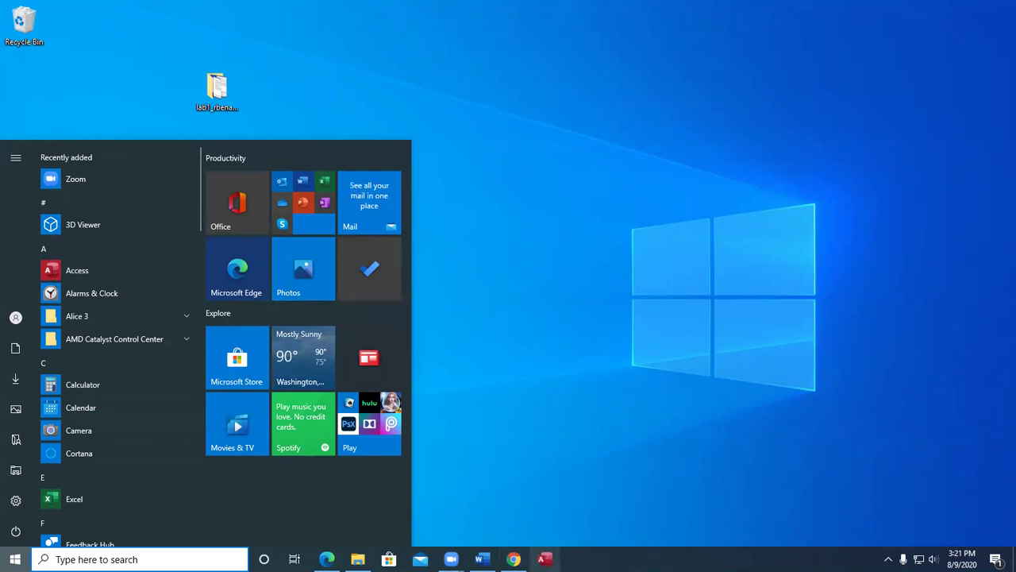
pyautogui.rightClick(545, 558)
pyautogui.click(536, 532)
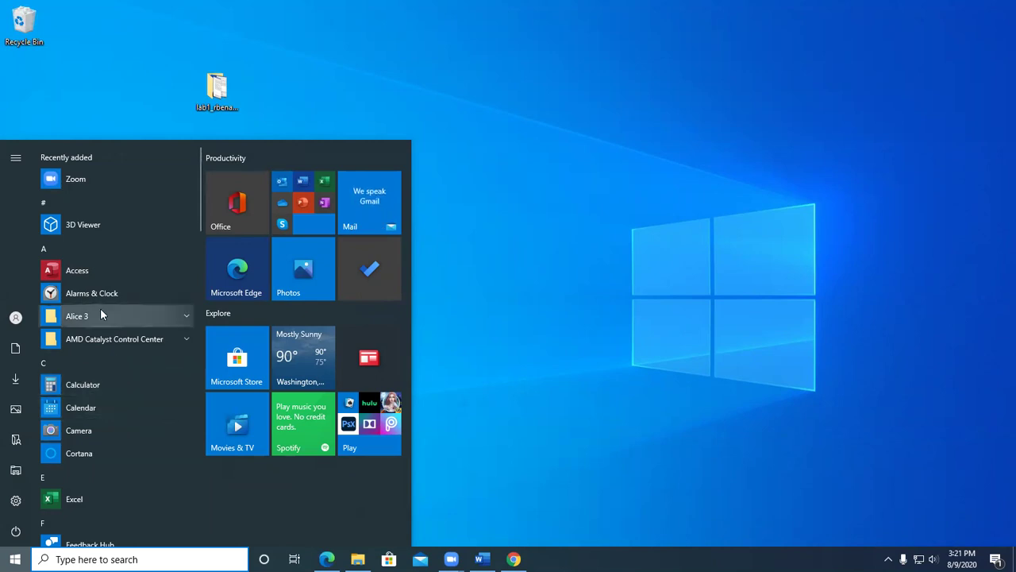
# Browse the Start menu's app list and check which pinning options Calculator offers, without applying any
pyautogui.scroll(-1, 76, 424)
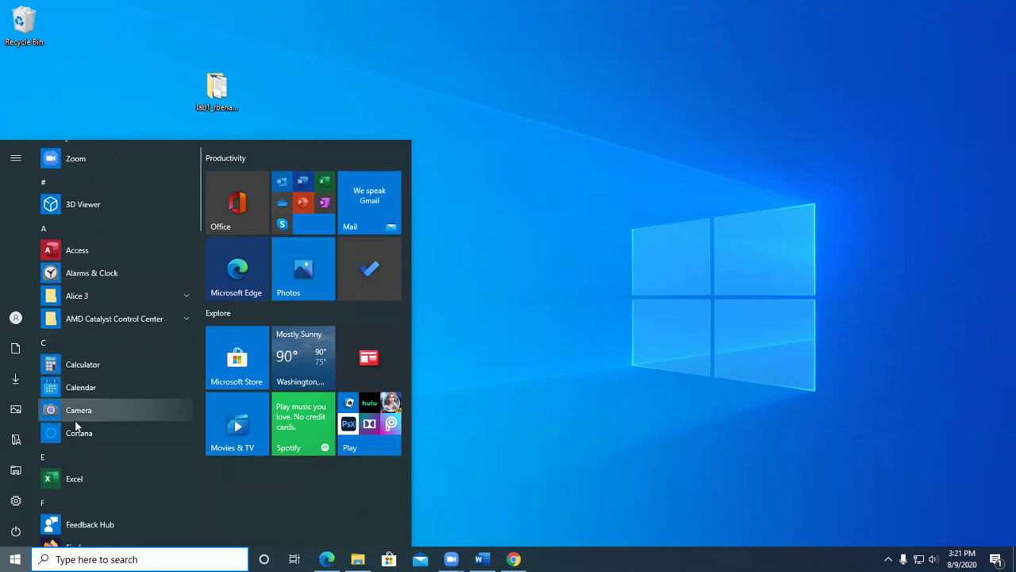
pyautogui.scroll(-3, 70, 401)
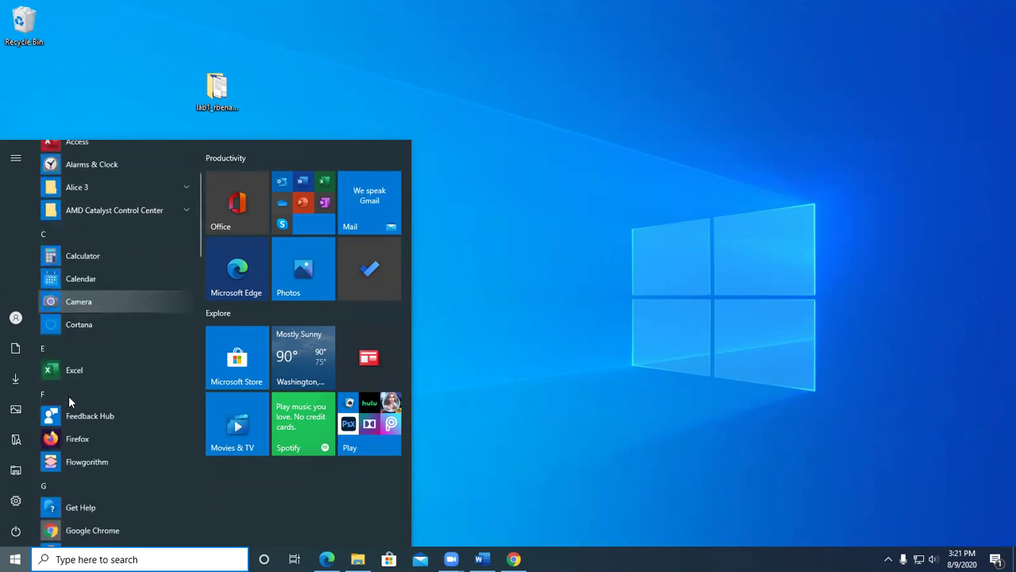
pyautogui.scroll(-3, 68, 401)
pyautogui.scroll(-3, 69, 398)
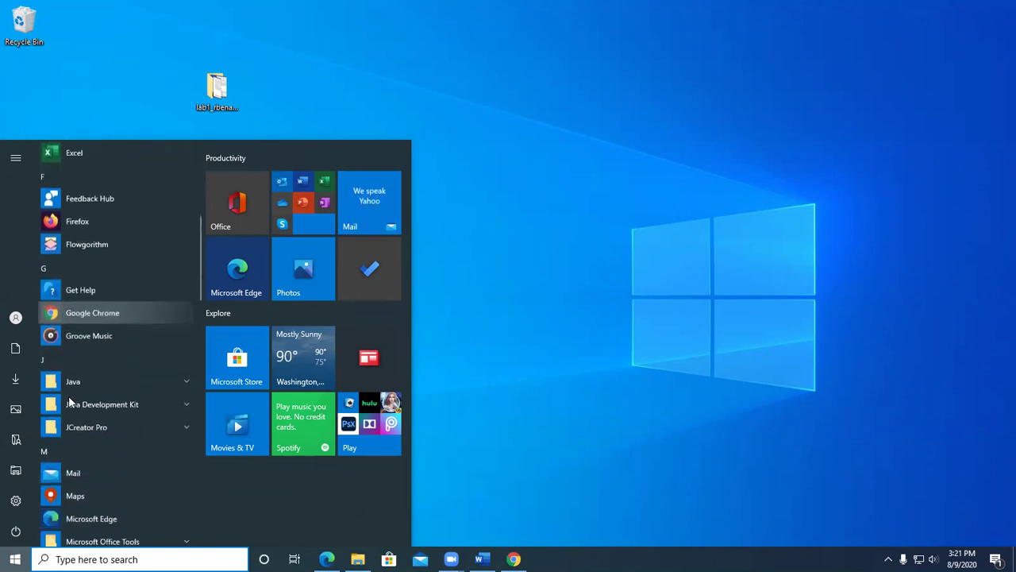
pyautogui.scroll(5, 67, 437)
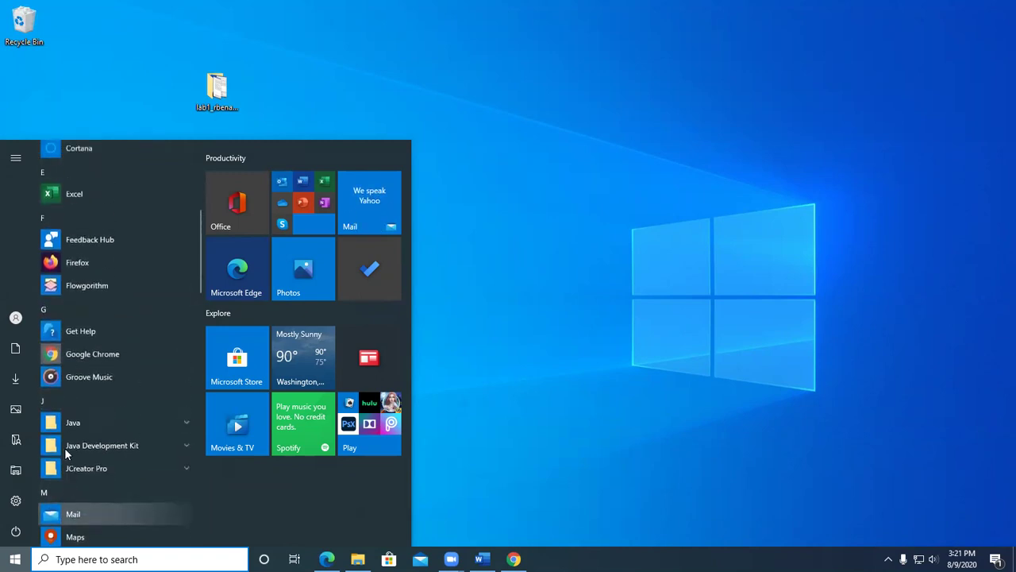
pyautogui.scroll(3, 66, 451)
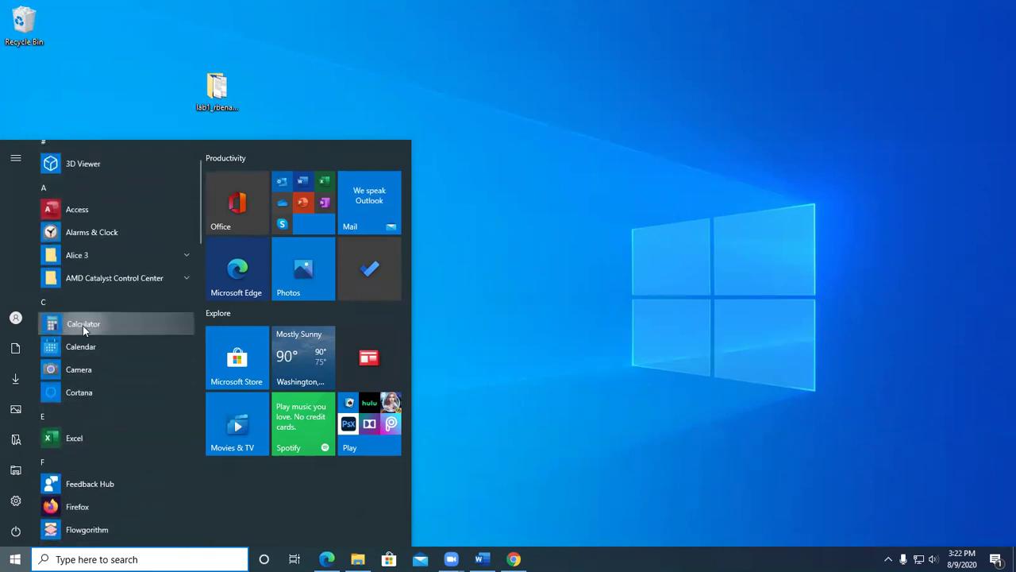
pyautogui.rightClick(82, 325)
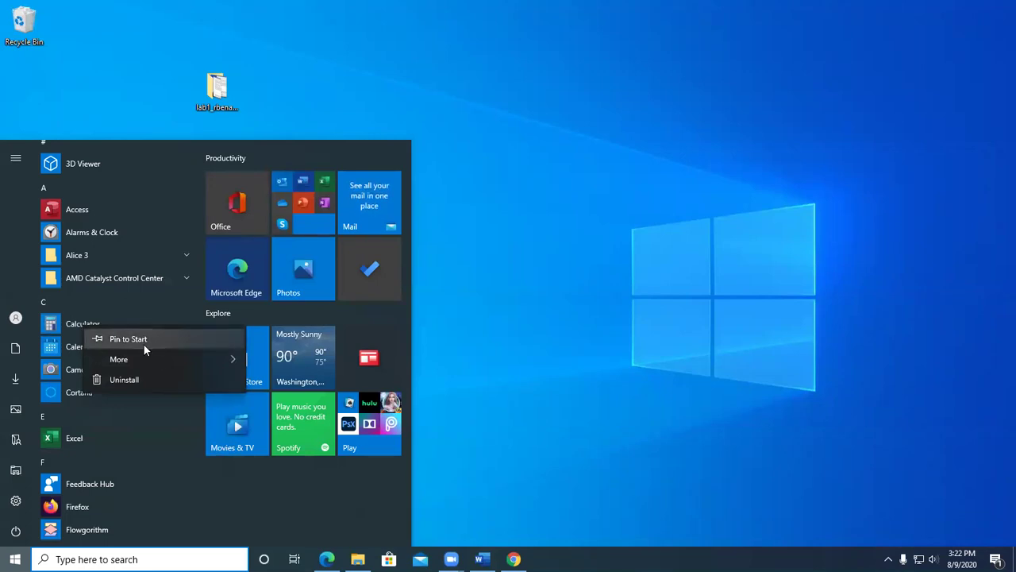
pyautogui.moveTo(164, 358)
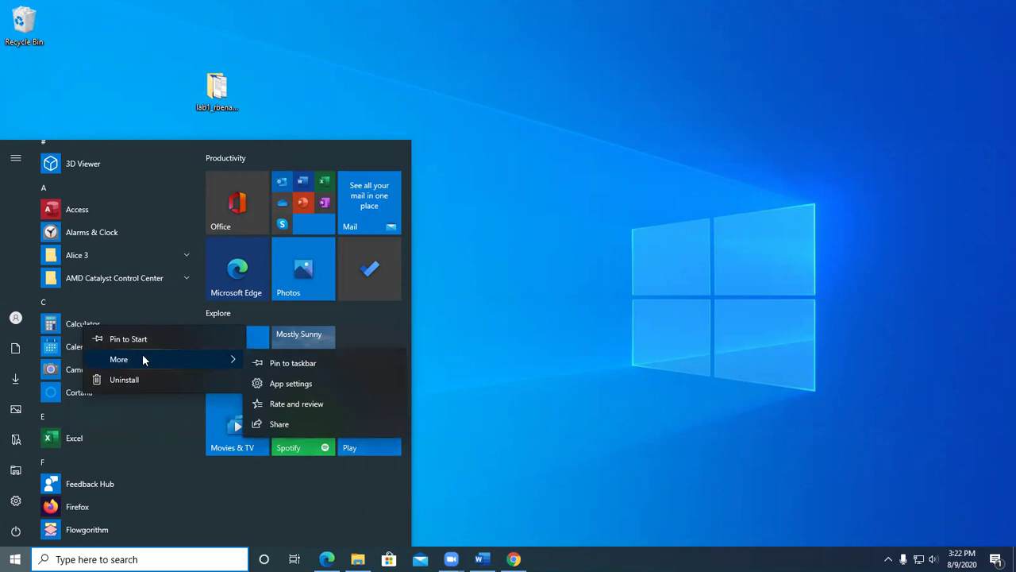
pyautogui.click(67, 366)
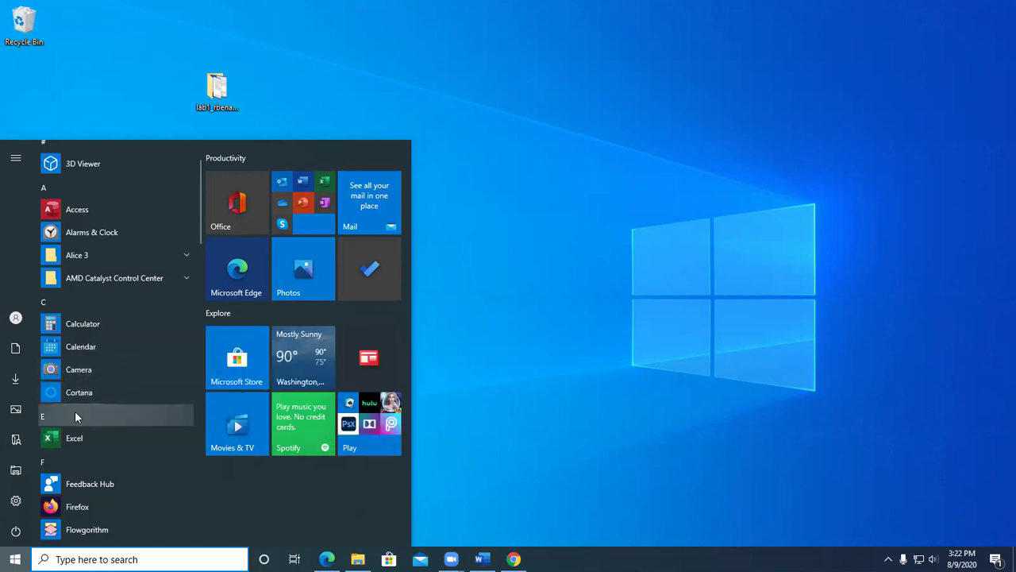
# Find the Windows System folder under W in the Start menu's app list and expand it
pyautogui.scroll(-1, 73, 439)
pyautogui.scroll(-3, 73, 439)
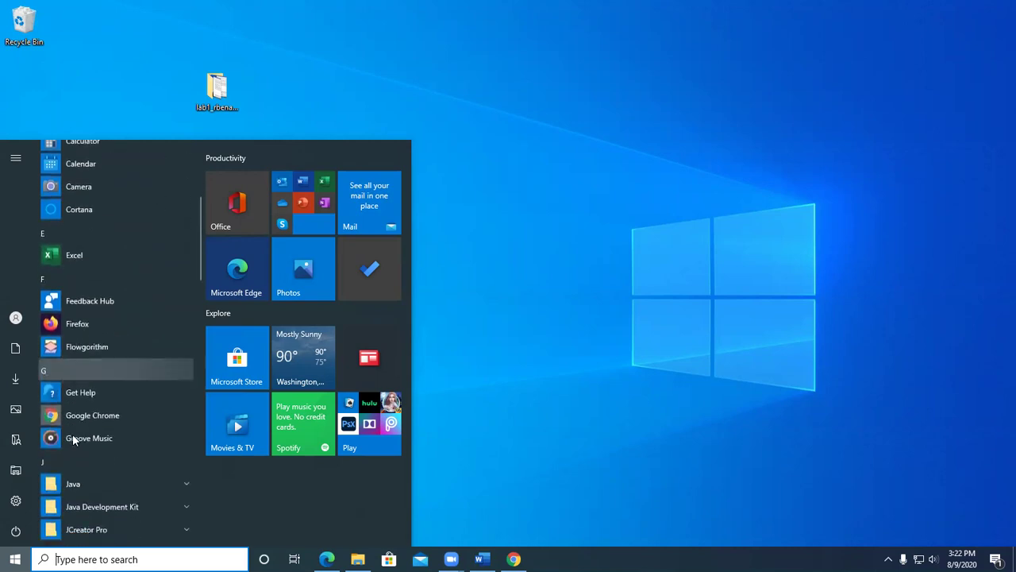
pyautogui.scroll(-5, 74, 441)
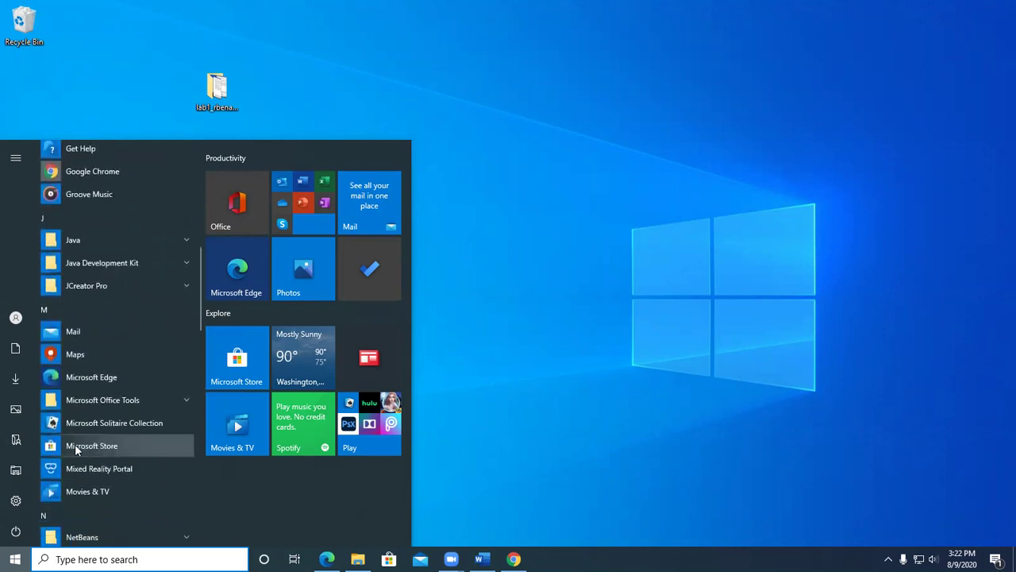
pyautogui.scroll(-4, 86, 449)
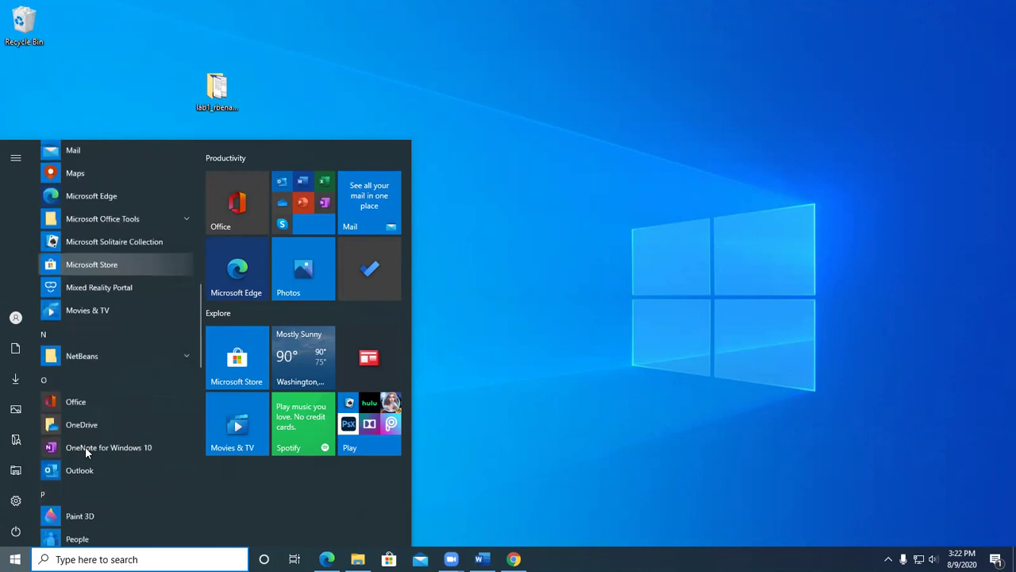
pyautogui.scroll(-13, 84, 424)
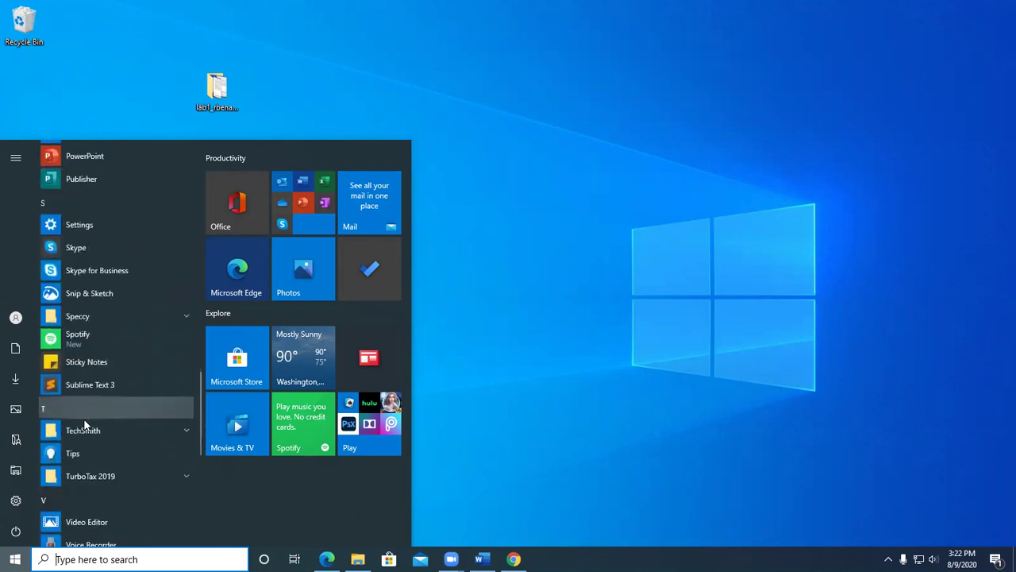
pyautogui.scroll(-1, 84, 418)
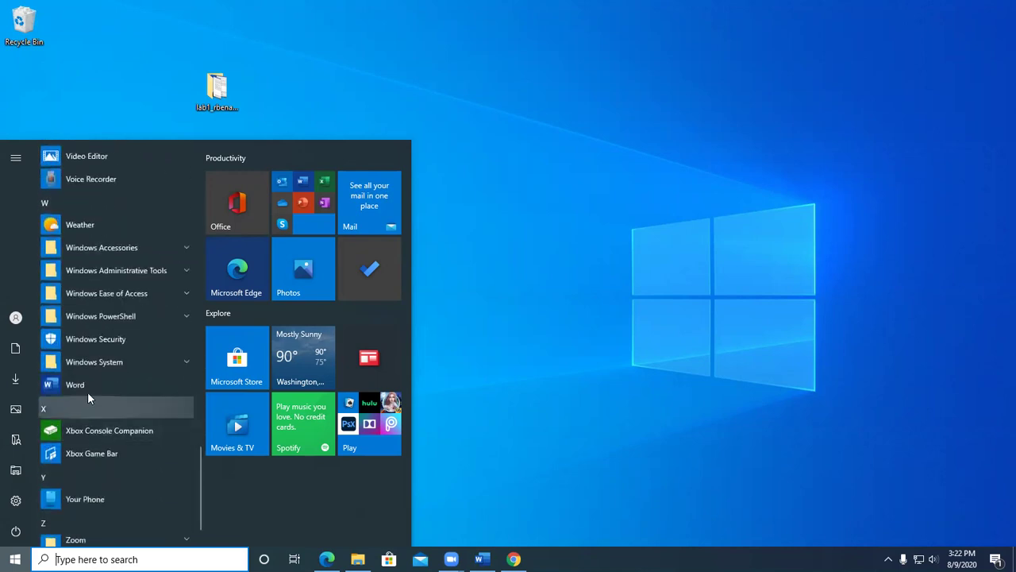
pyautogui.click(100, 362)
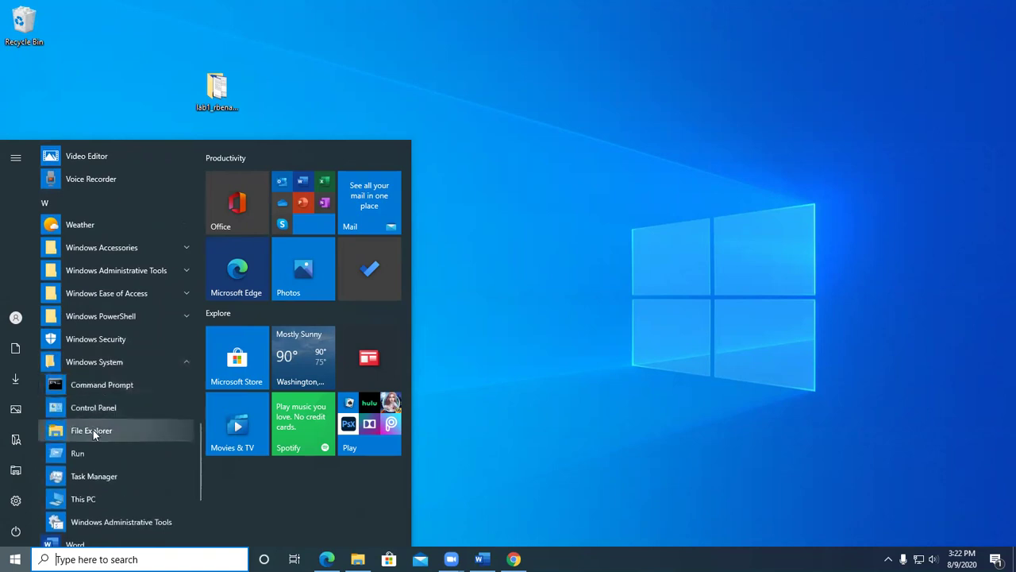
# Check the pinning options of Command Prompt, Run, Control Panel and Task Manager in the Windows System folder, and close the Start menu
pyautogui.rightClick(93, 384)
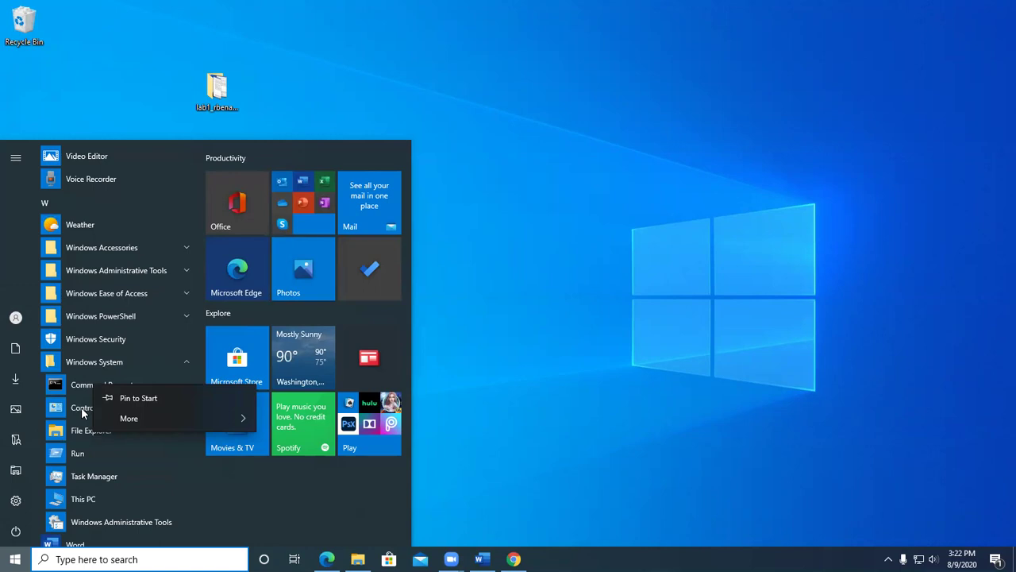
pyautogui.click(89, 447)
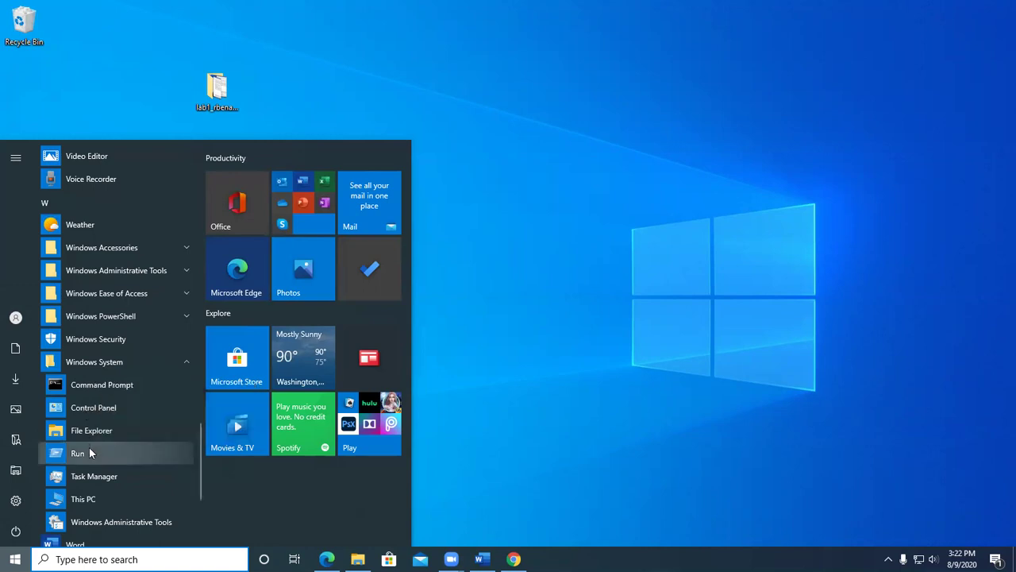
pyautogui.rightClick(88, 449)
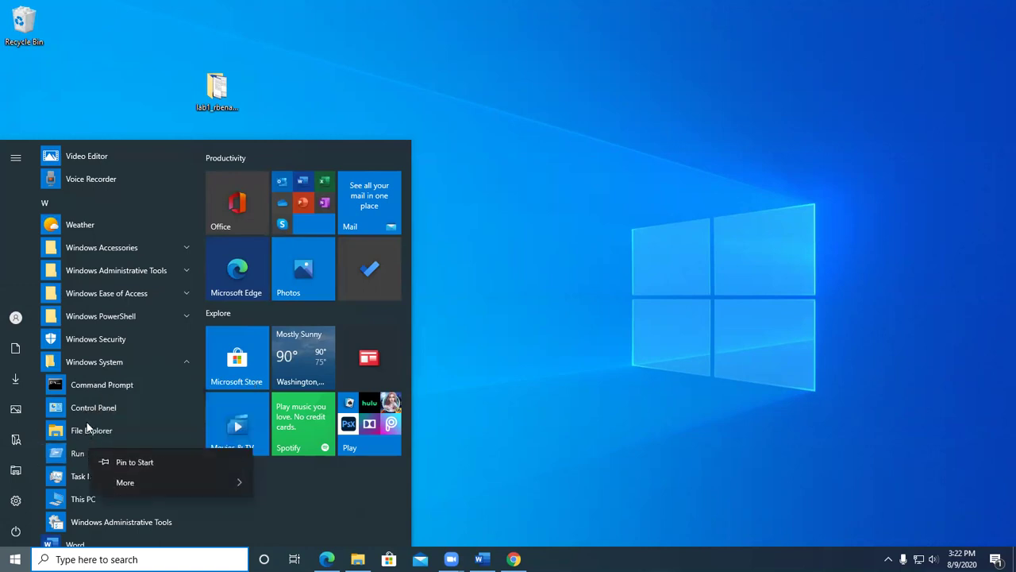
pyautogui.click(90, 407)
pyautogui.rightClick(89, 406)
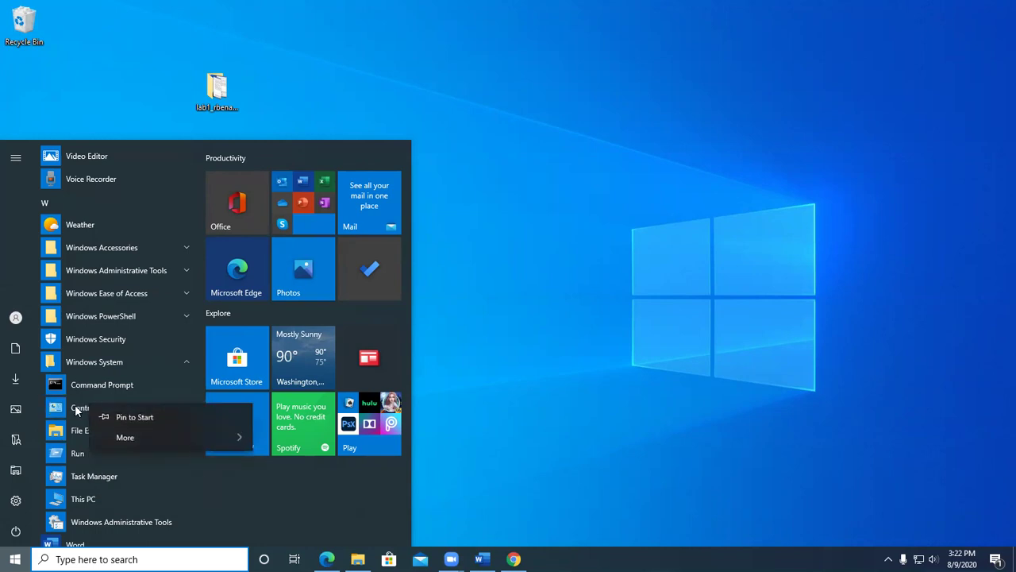
pyautogui.click(91, 478)
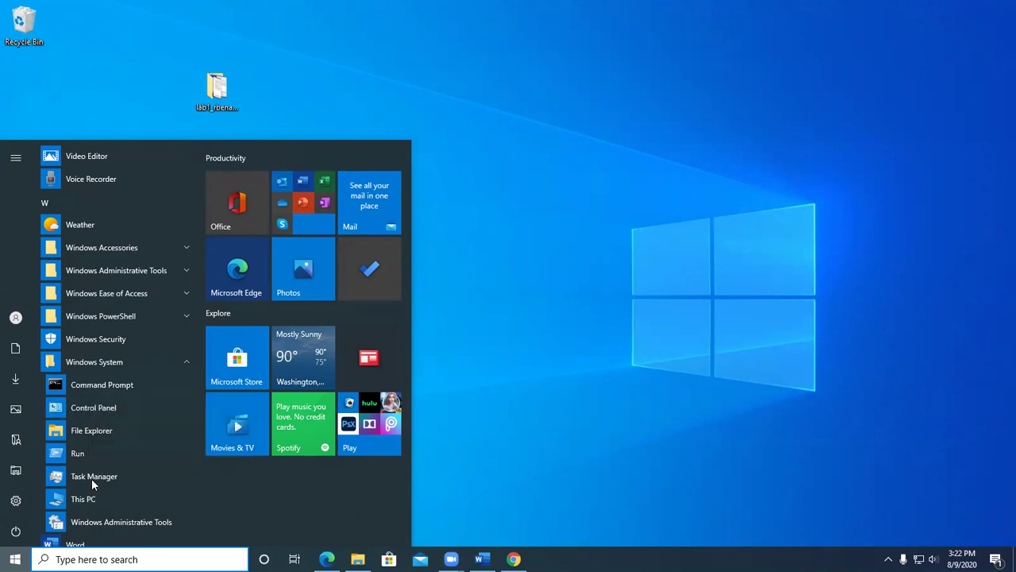
pyautogui.rightClick(91, 478)
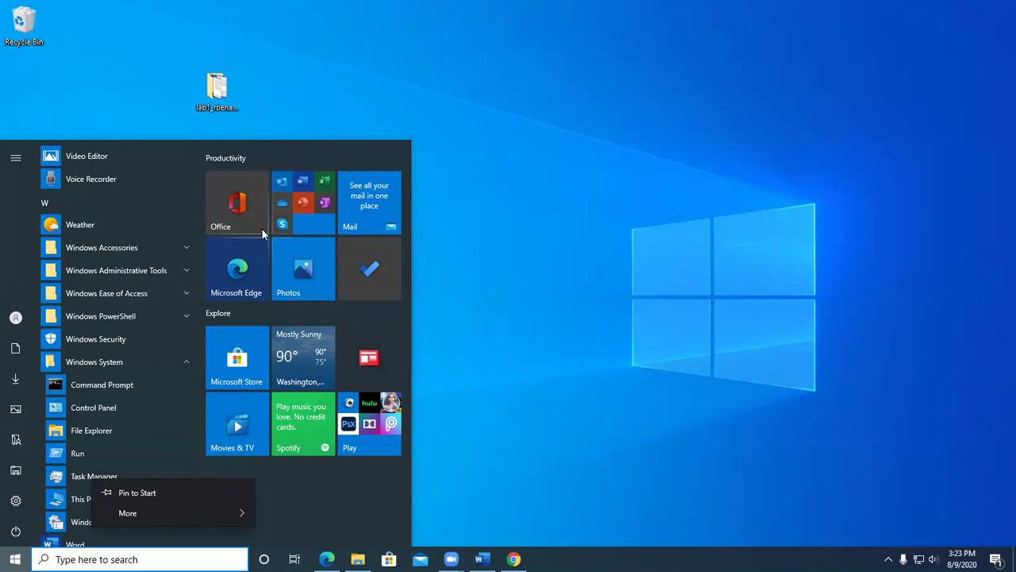
pyautogui.click(626, 295)
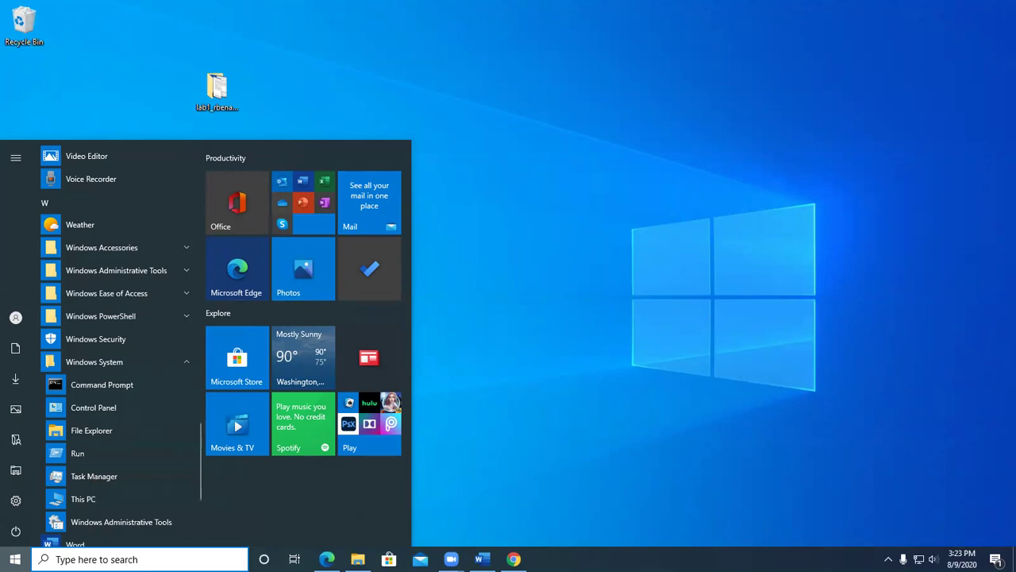
pyautogui.press('Escape')
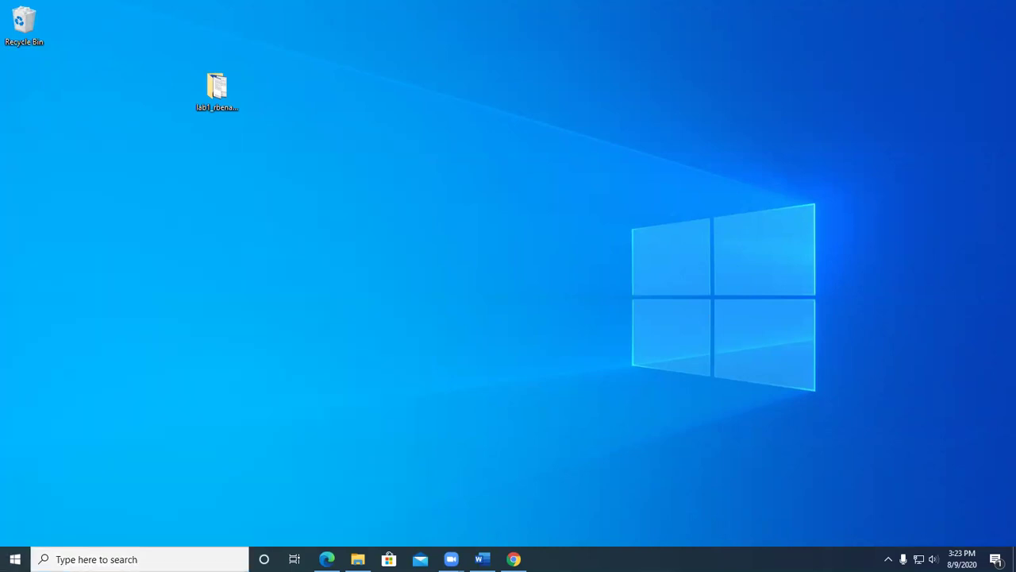